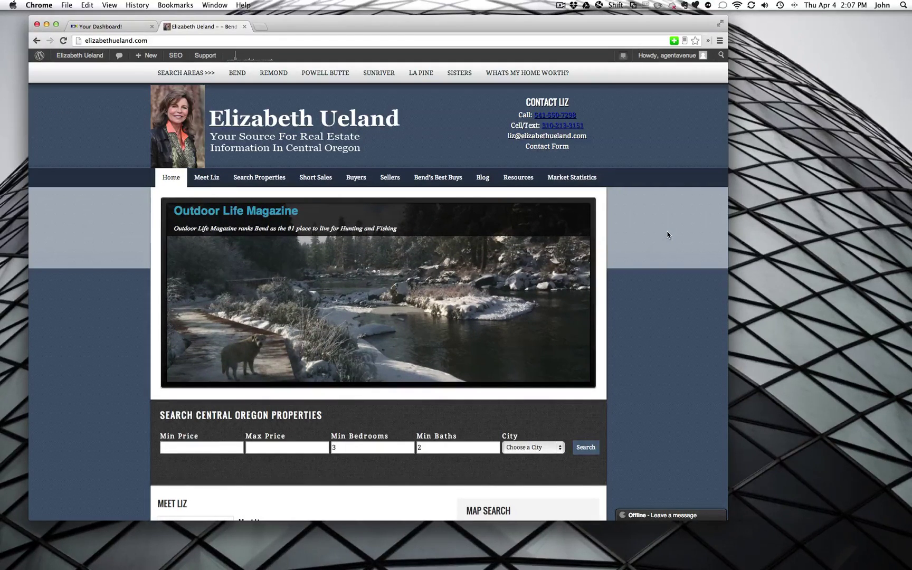
scroll(666, 235, down, 1)
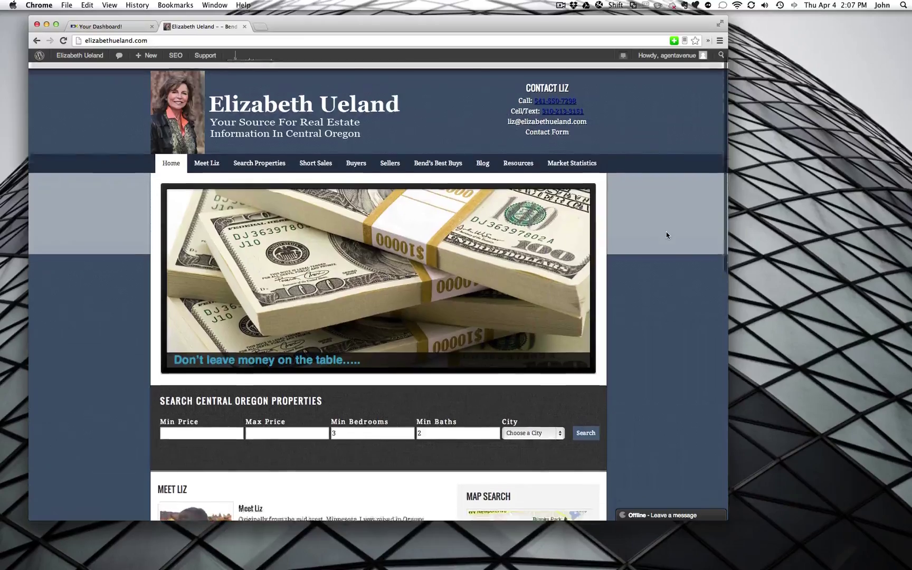
scroll(666, 236, down, 2)
scroll(667, 235, down, 3)
scroll(667, 235, down, 3)
scroll(666, 235, up, 3)
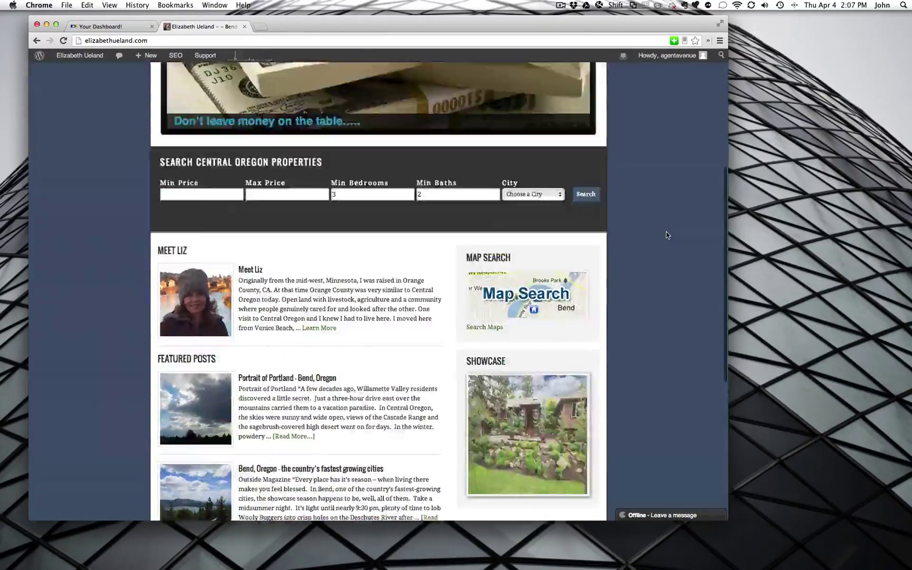
scroll(667, 234, up, 5)
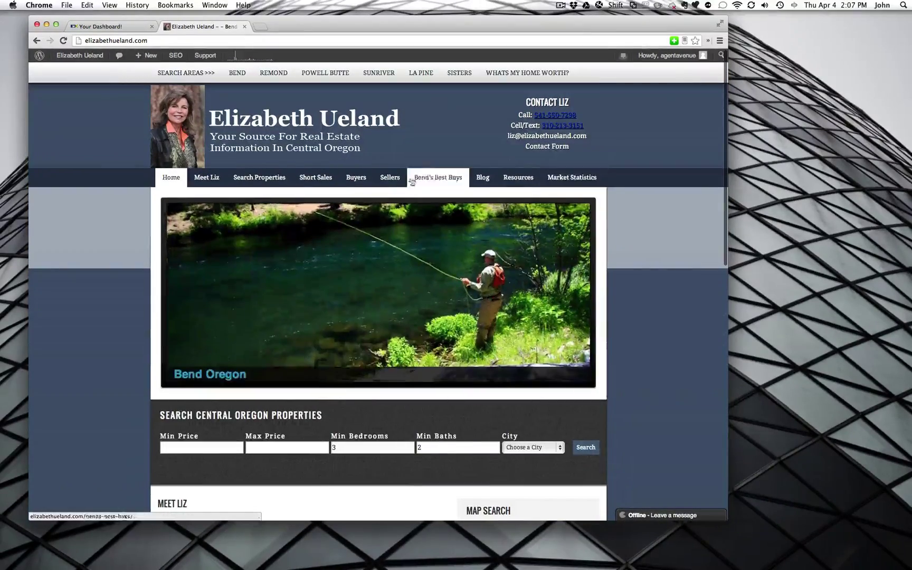
scroll(52, 197, down, 1)
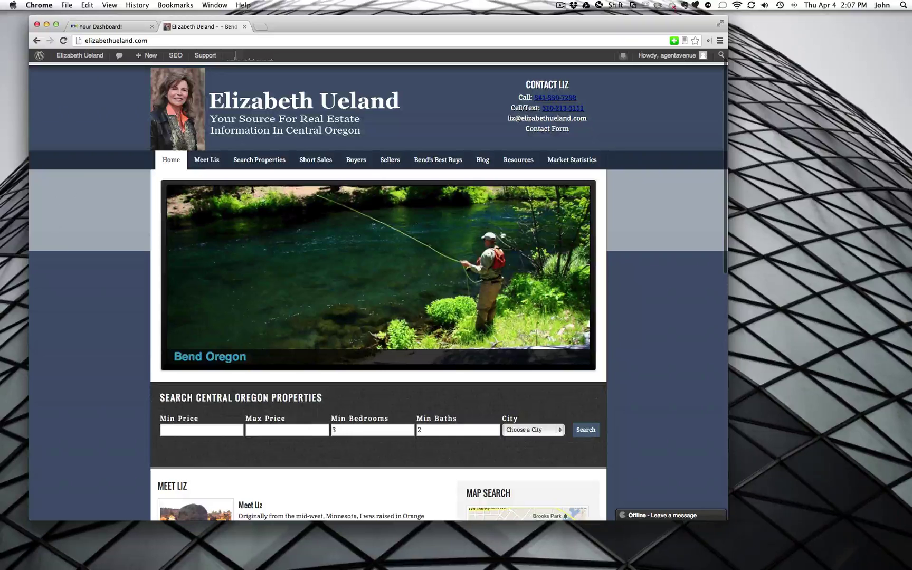
Step: Run a Property Search on the WordPress site and open the 500 listings returned
click(258, 160)
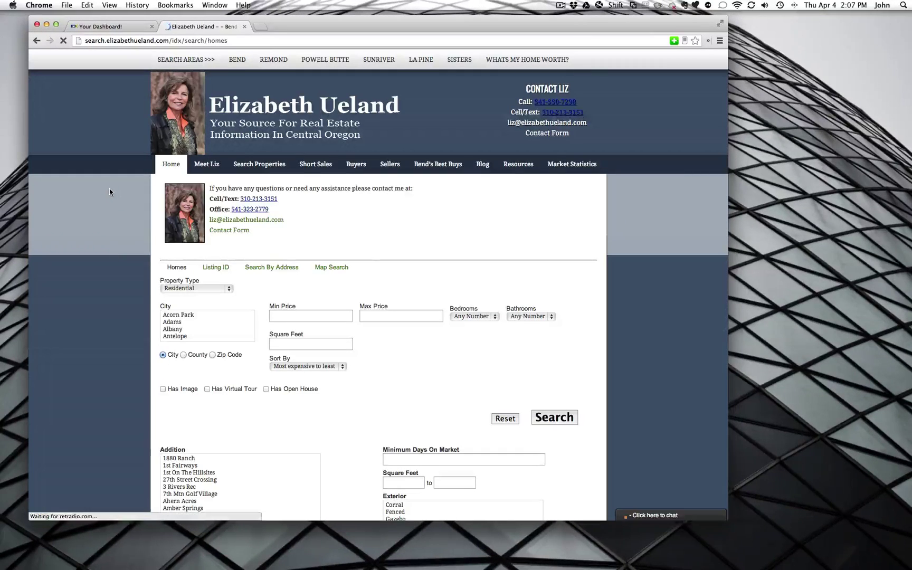
scroll(109, 191, down, 1)
scroll(109, 191, down, 2)
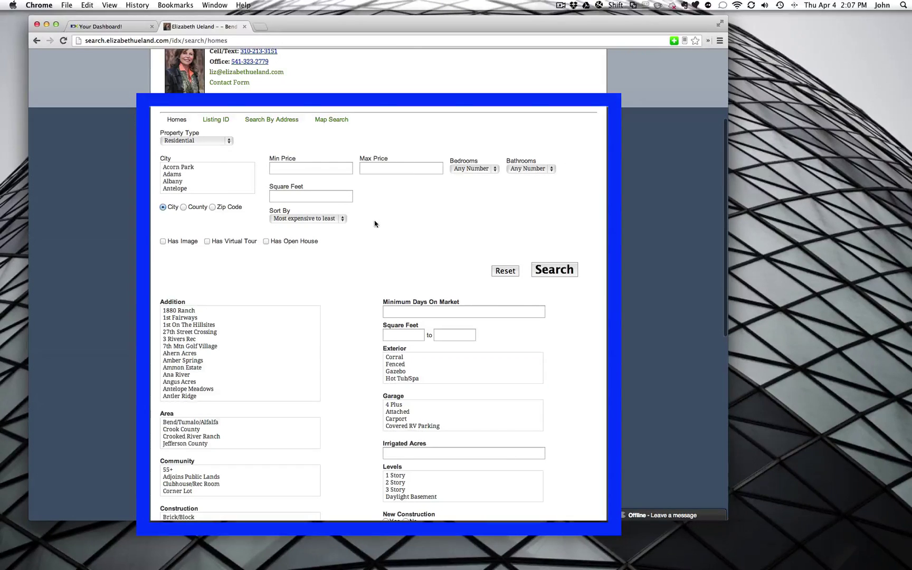
click(556, 270)
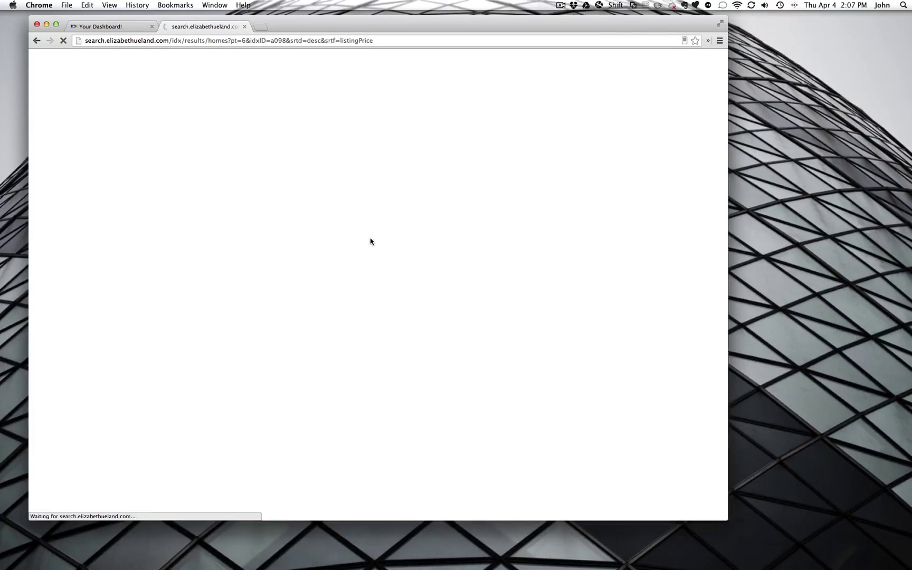
scroll(371, 242, down, 5)
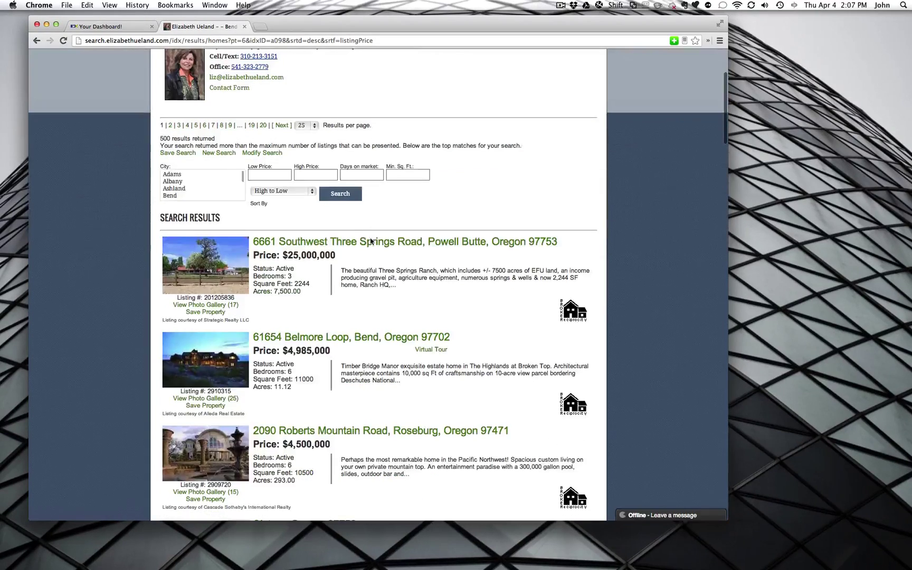
scroll(366, 241, down, 5)
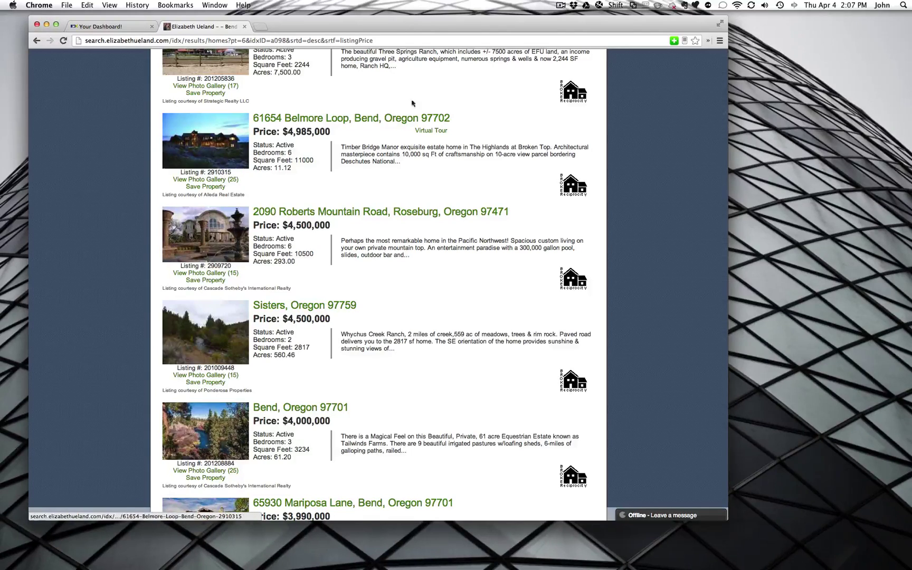
scroll(276, 272, up, 5)
scroll(277, 272, up, 1)
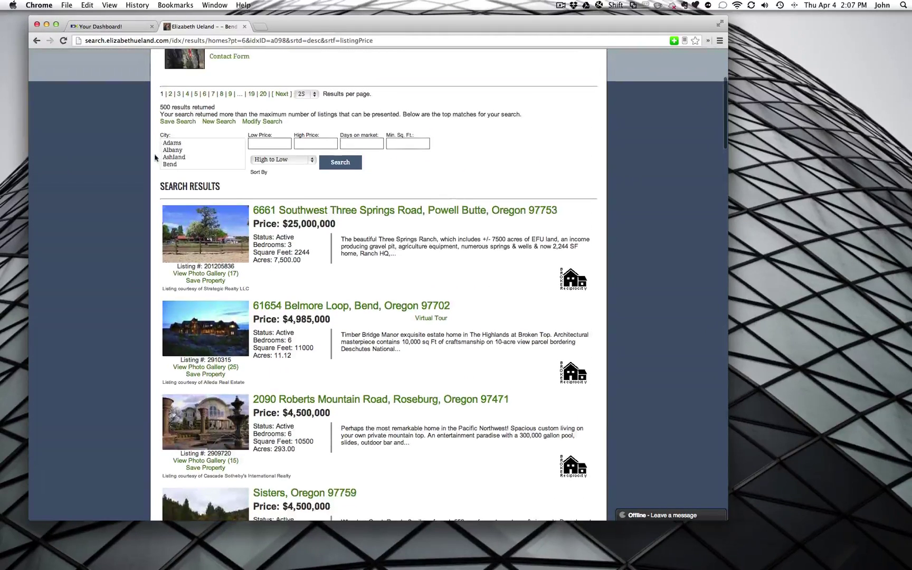
Step: Review the 2090 Roberts Mountain Road listing, then switch to the IDX Broker dashboard
click(216, 423)
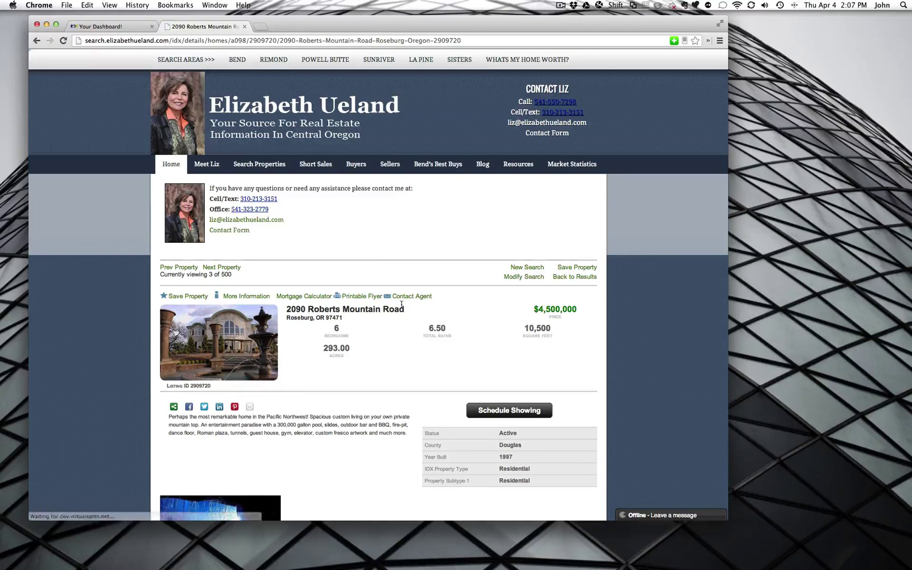
scroll(358, 288, down, 2)
scroll(358, 288, down, 2)
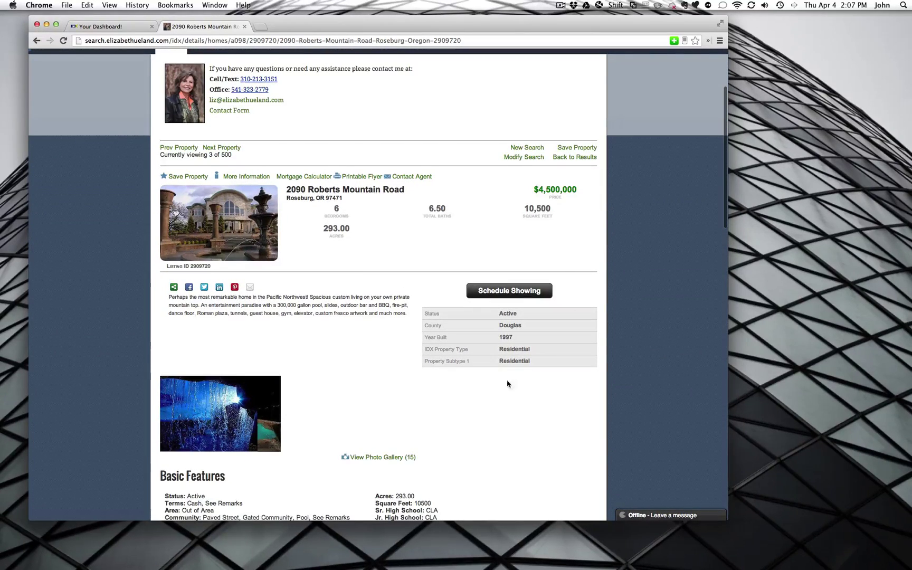
scroll(481, 320, down, 2)
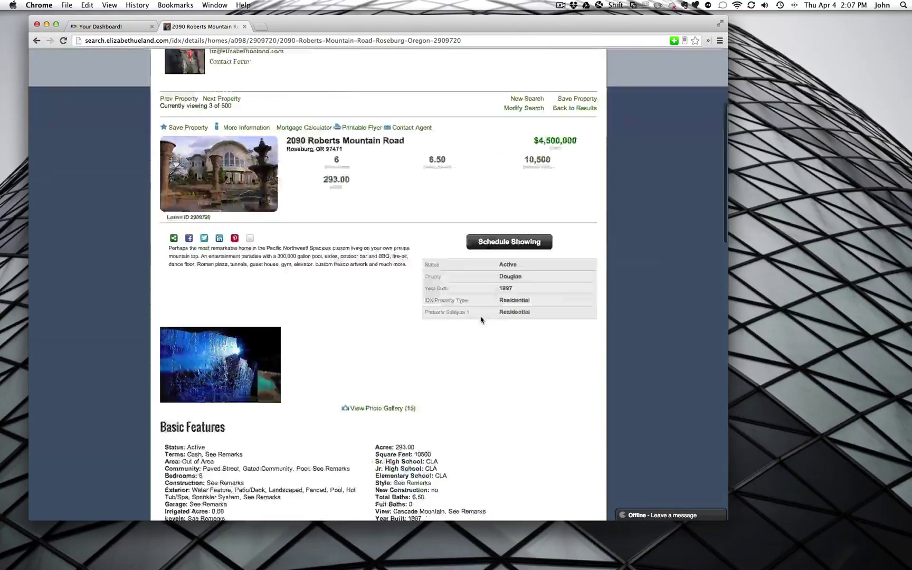
scroll(438, 319, down, 3)
scroll(383, 312, up, 8)
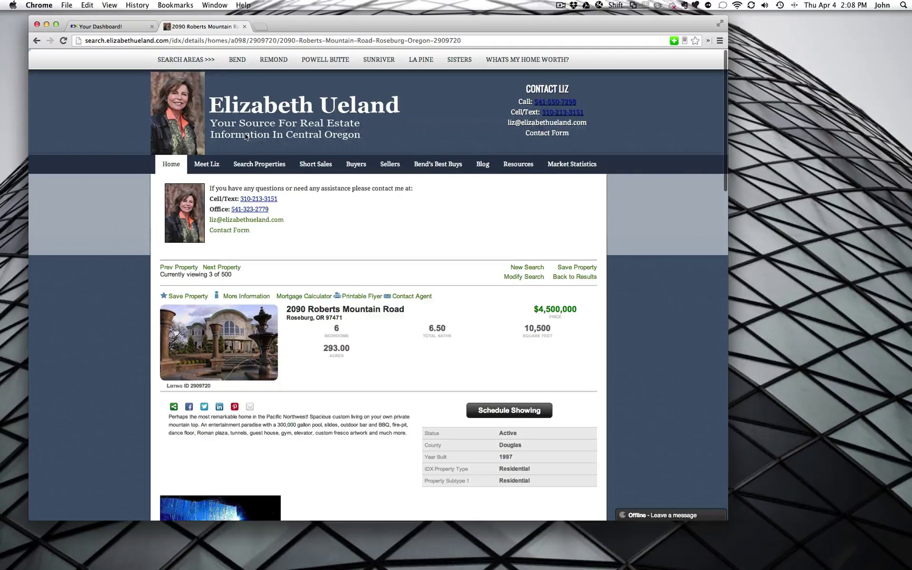
drag(107, 26, 218, 33)
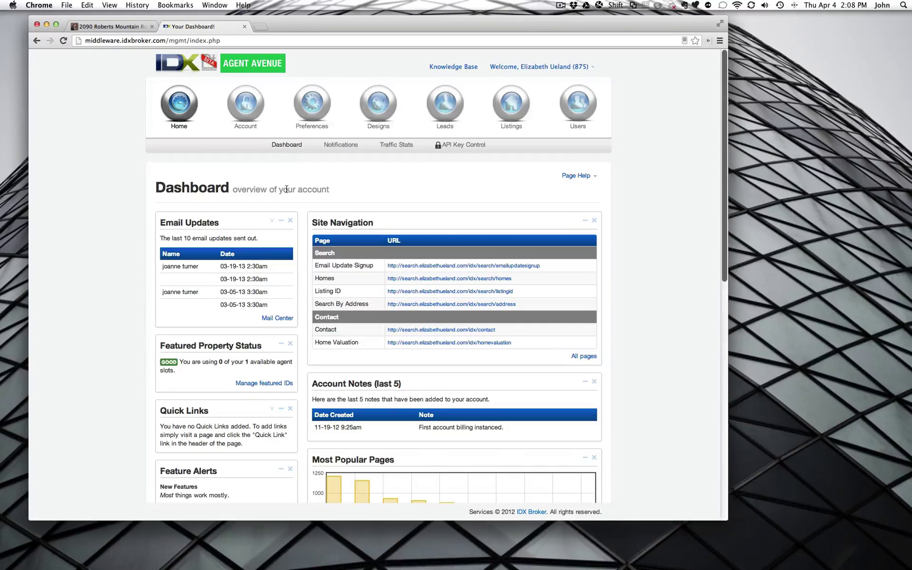
Step: Open the Designs Pages list of search, results and details layouts
click(369, 109)
click(273, 148)
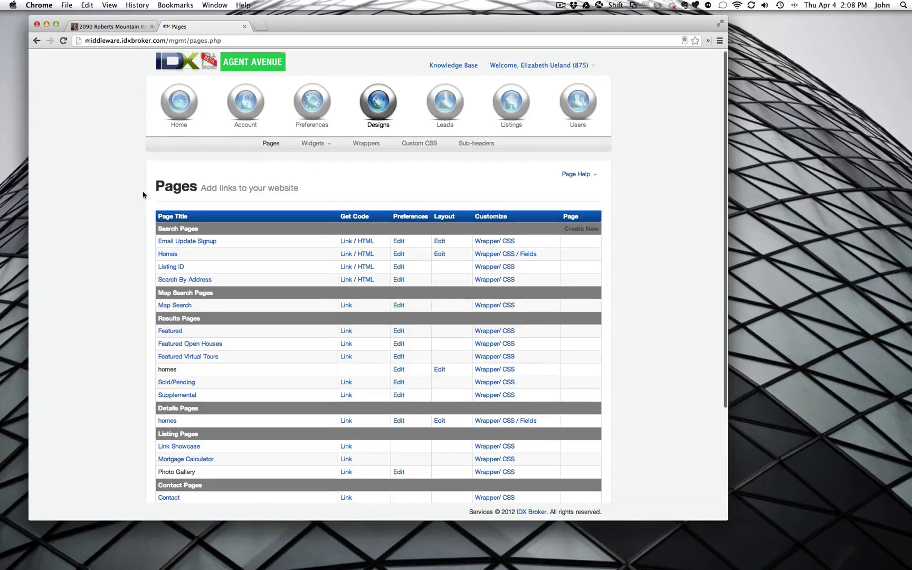
scroll(143, 194, down, 3)
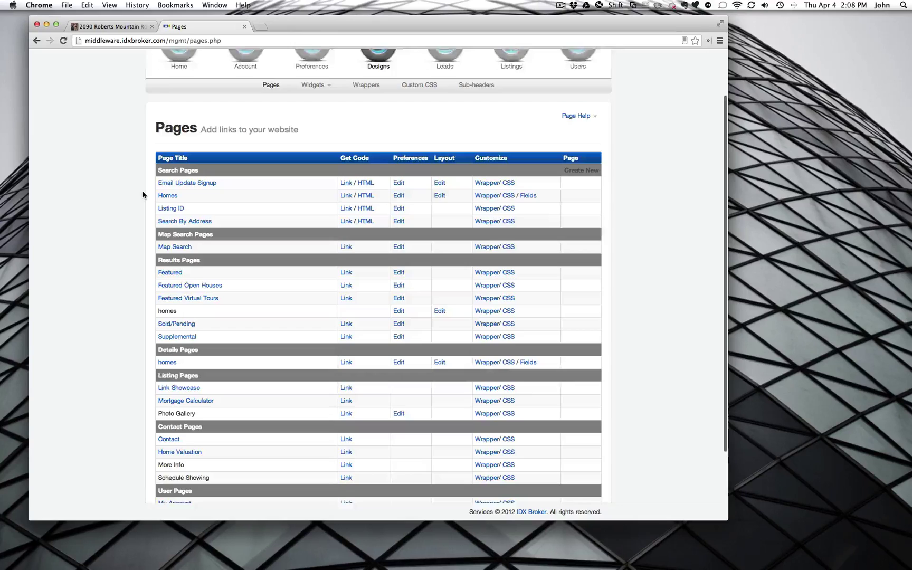
scroll(142, 194, down, 5)
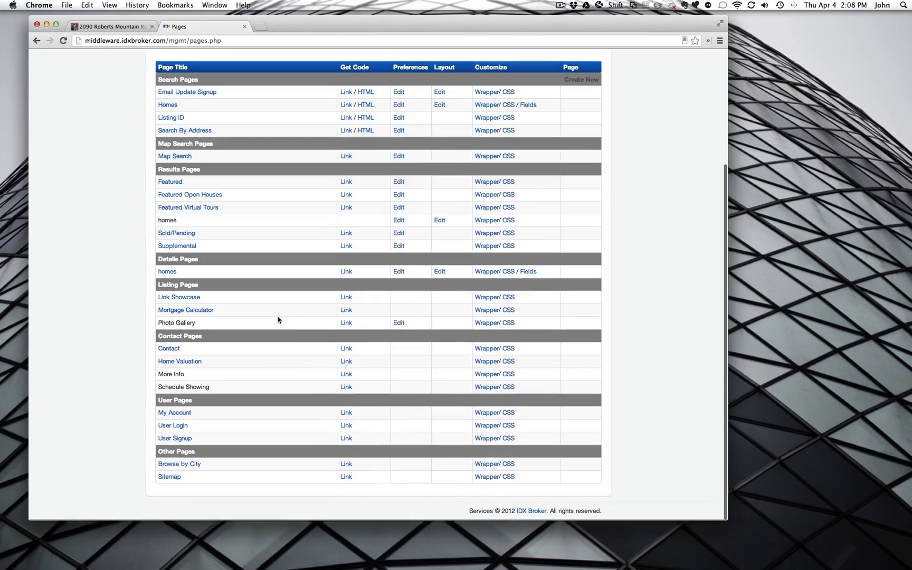
scroll(300, 355, up, 3)
scroll(300, 355, up, 1)
scroll(324, 296, up, 2)
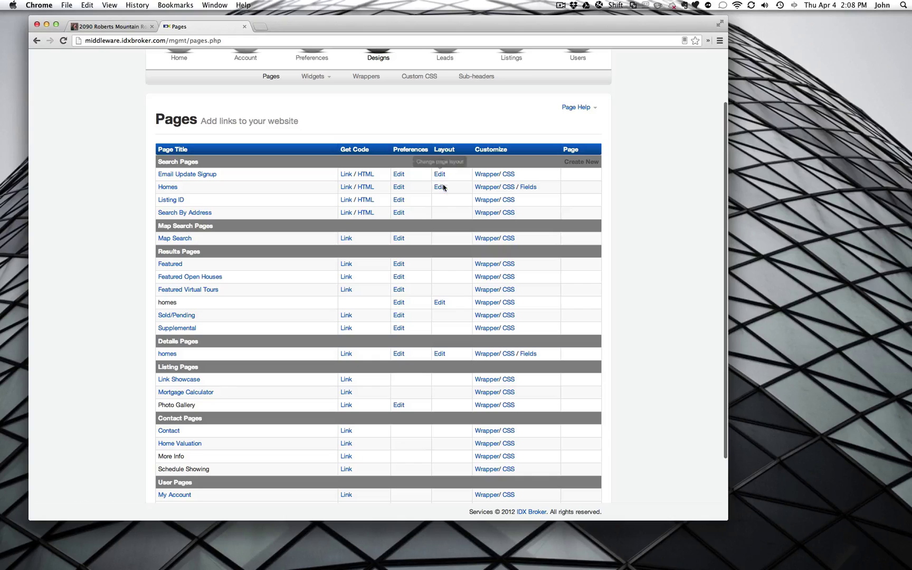
scroll(448, 353, down, 5)
scroll(460, 279, up, 3)
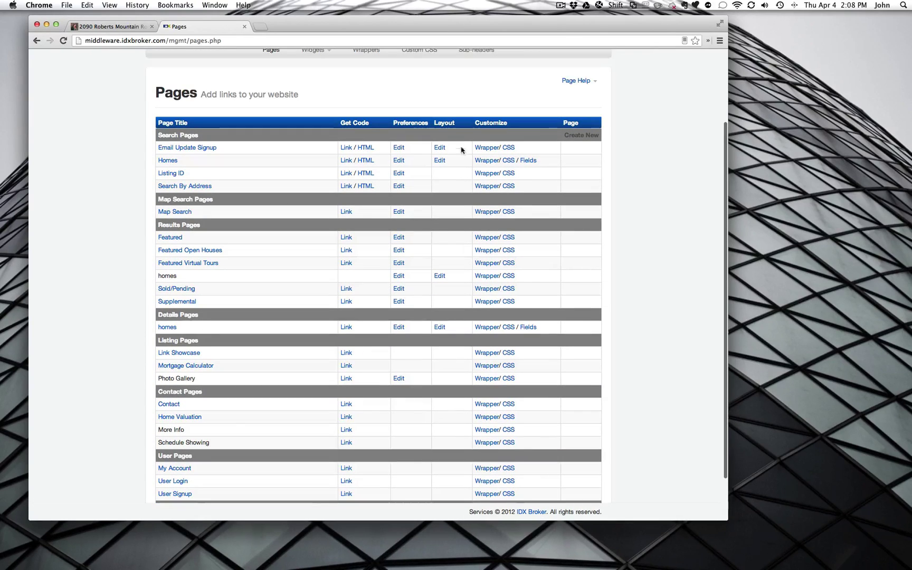
scroll(461, 349, up, 5)
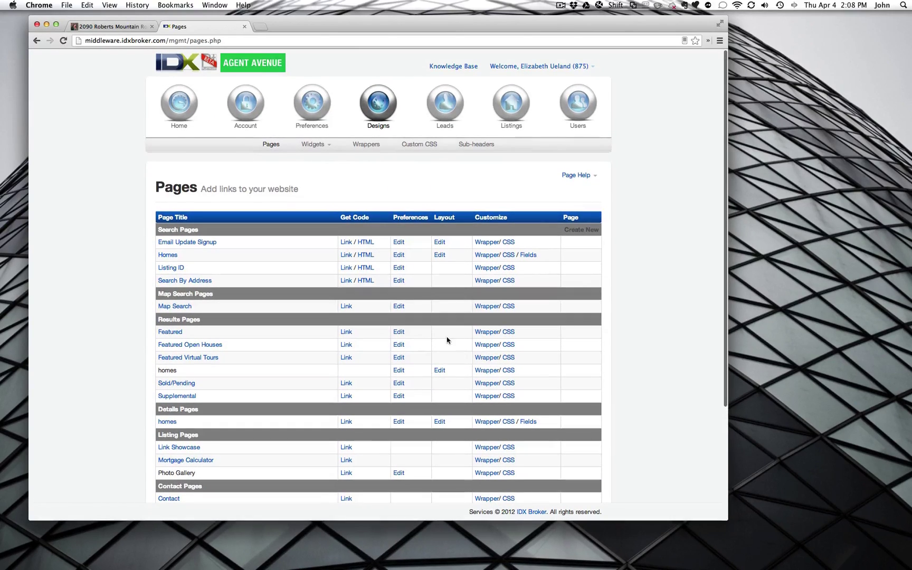
scroll(447, 338, down, 2)
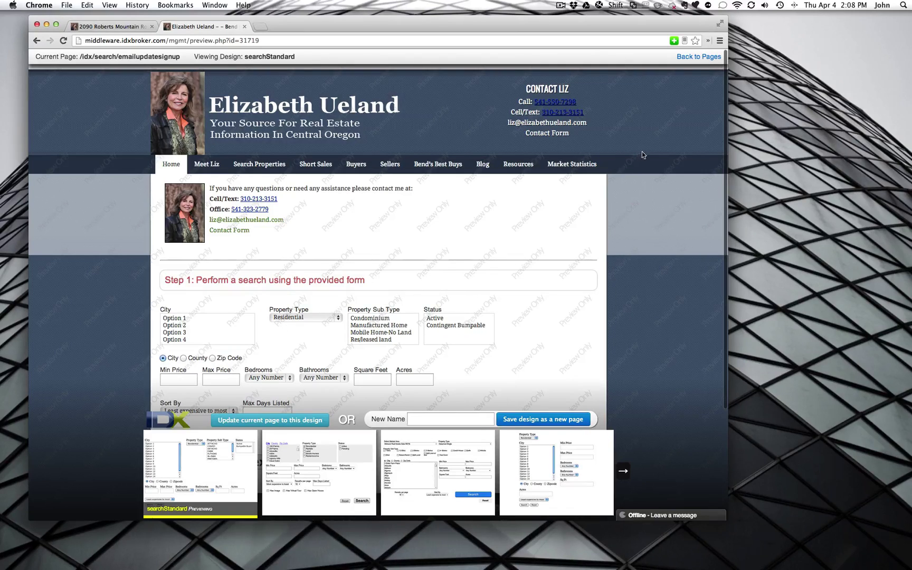
scroll(609, 203, down, 3)
scroll(135, 147, up, 3)
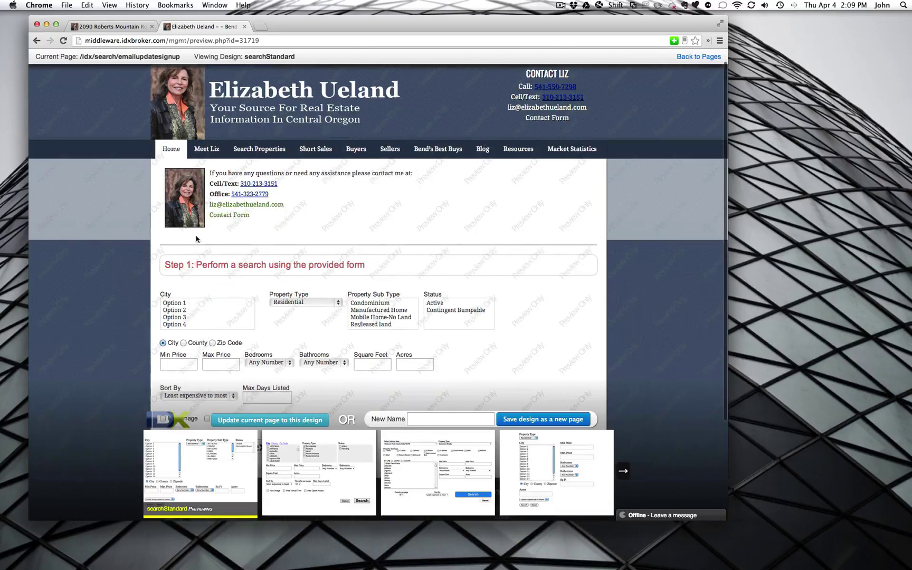
scroll(366, 250, down, 5)
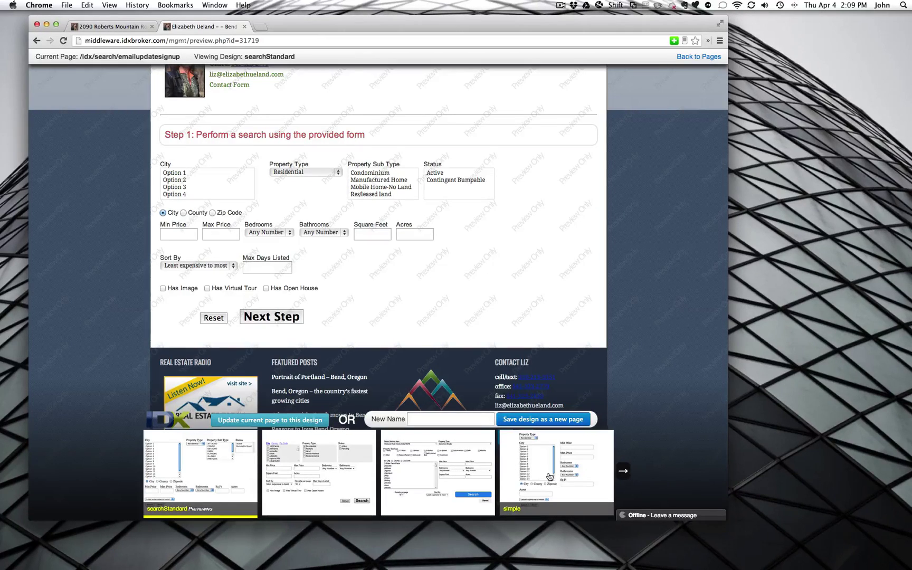
Step: Browse the design carousel and preview Email Update Signup in the scrollCheckboxes design
click(625, 474)
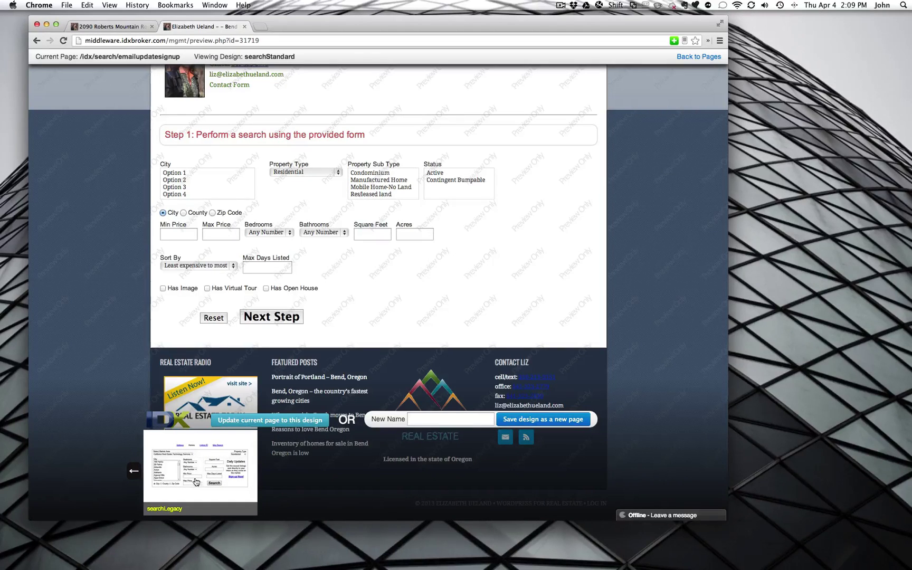
click(133, 470)
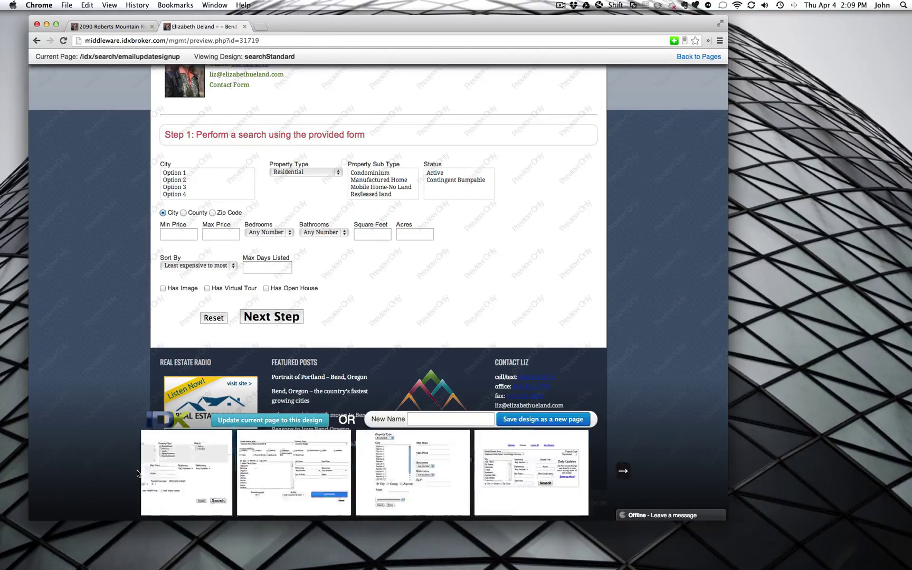
click(314, 468)
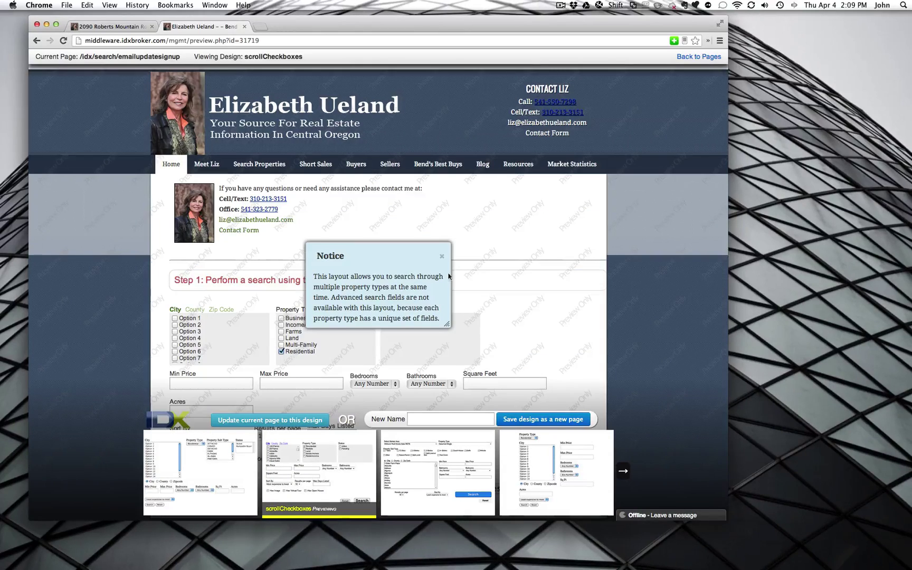
scroll(481, 272, down, 1)
scroll(482, 273, down, 2)
scroll(482, 274, down, 2)
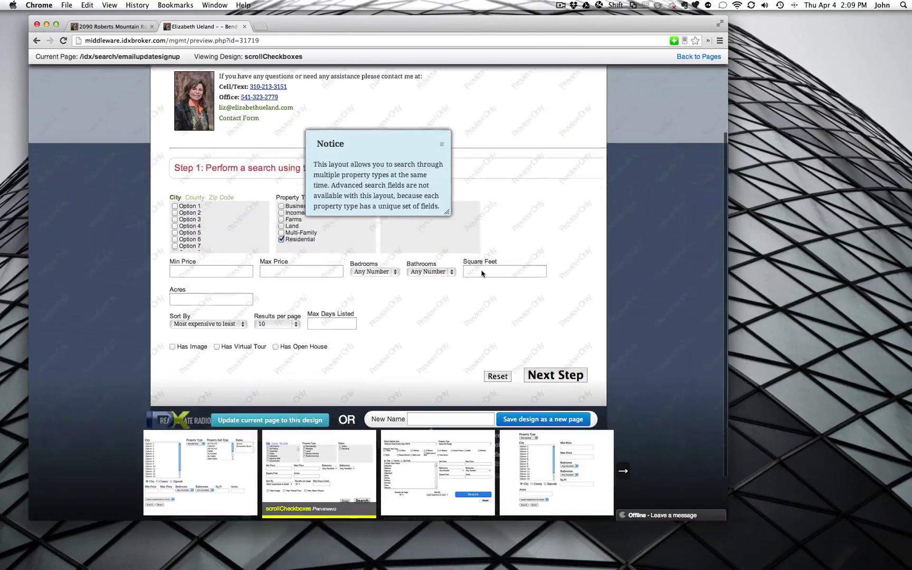
scroll(481, 273, down, 1)
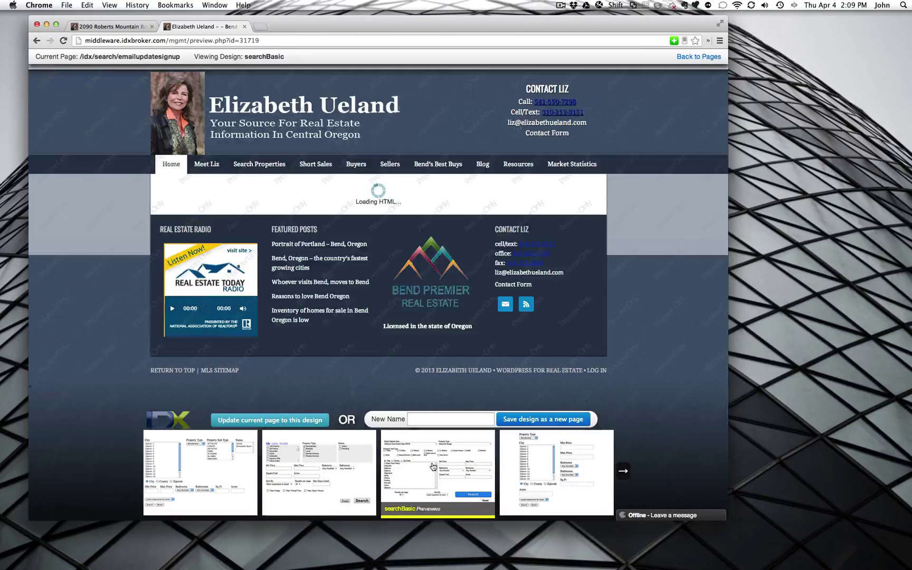
Step: Switch the Email Update Signup preview to the searchBasic design
click(433, 467)
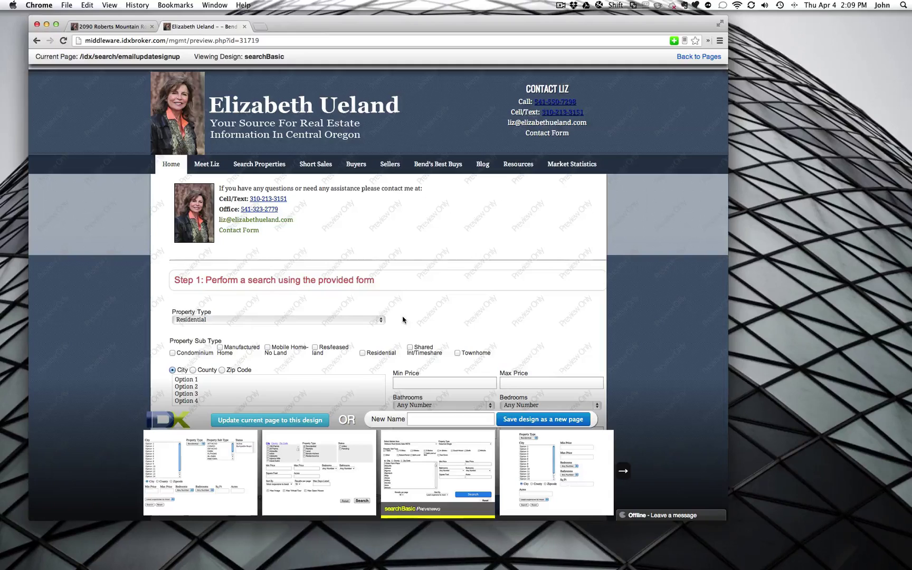
scroll(400, 292, down, 1)
scroll(400, 293, down, 2)
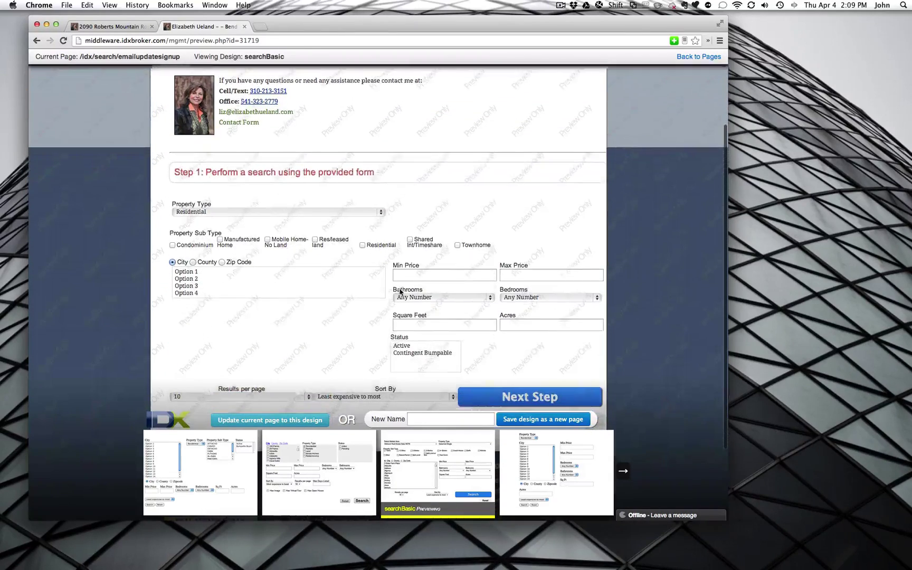
scroll(335, 270, up, 1)
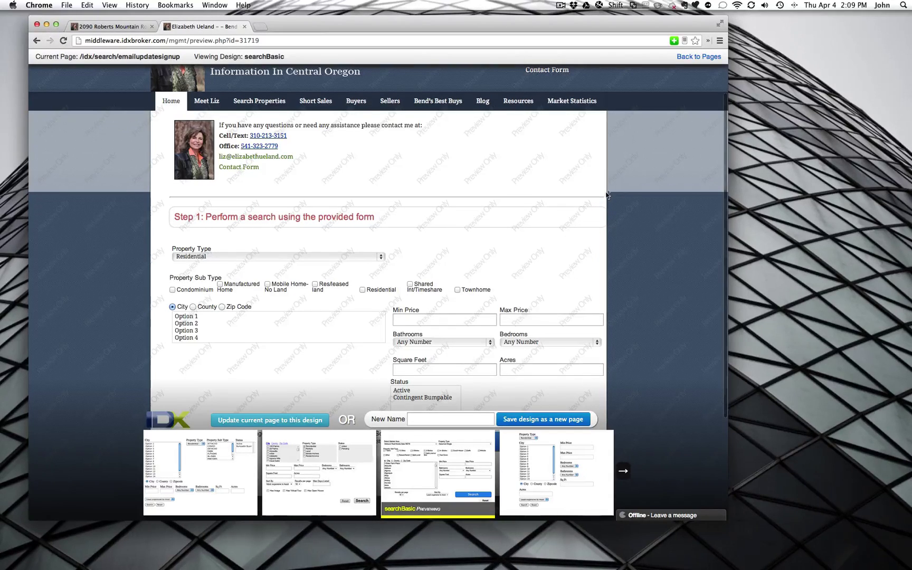
scroll(430, 232, down, 2)
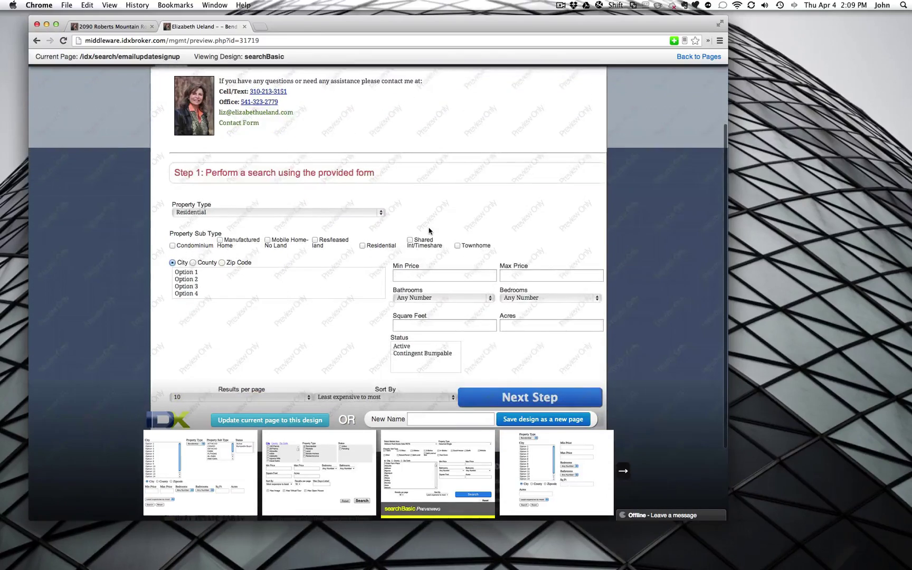
scroll(428, 231, up, 5)
scroll(429, 230, down, 3)
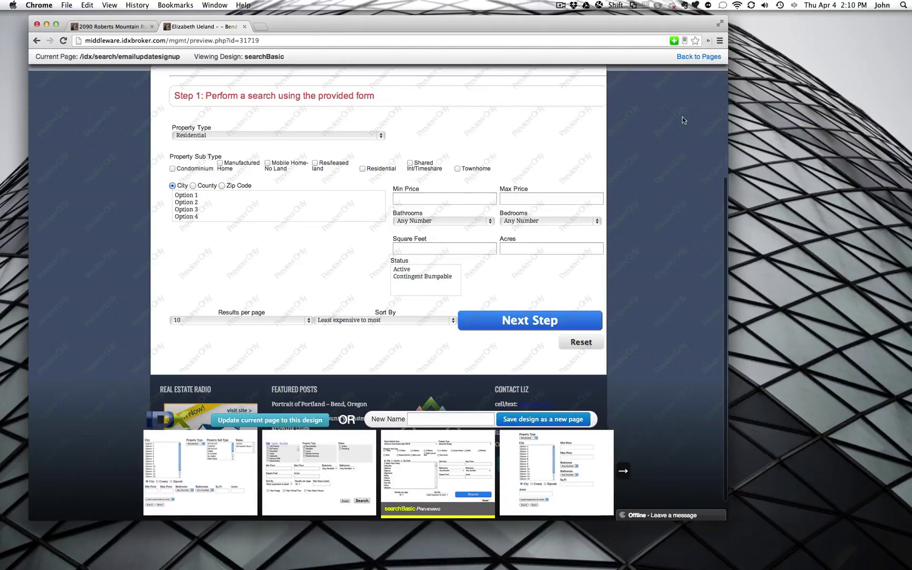
Step: Apply the searchStandard design to the Homes search page
click(695, 57)
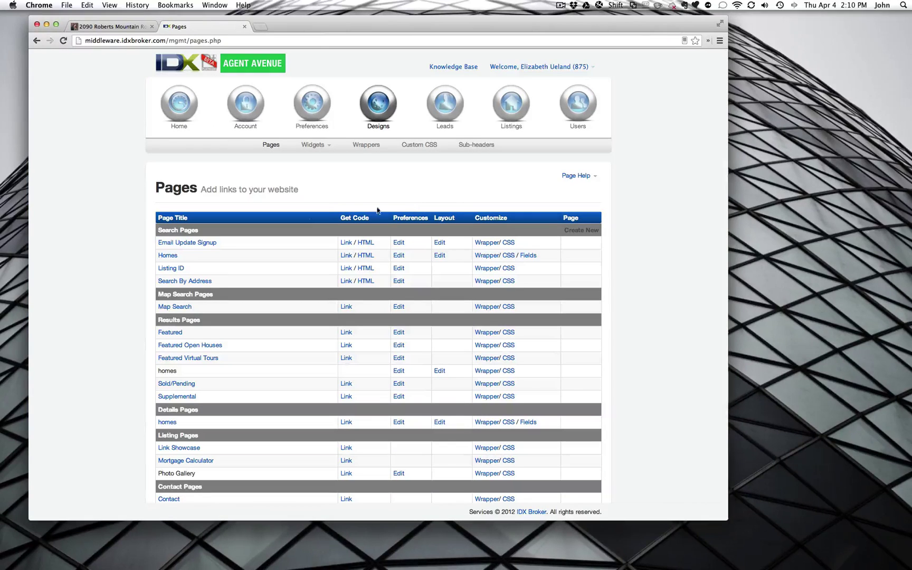
click(441, 257)
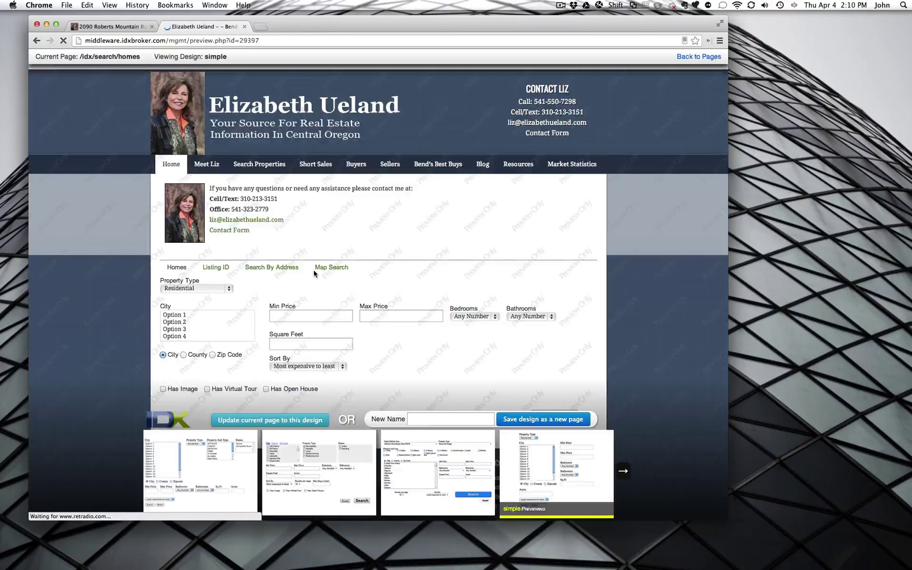
scroll(285, 357, down, 2)
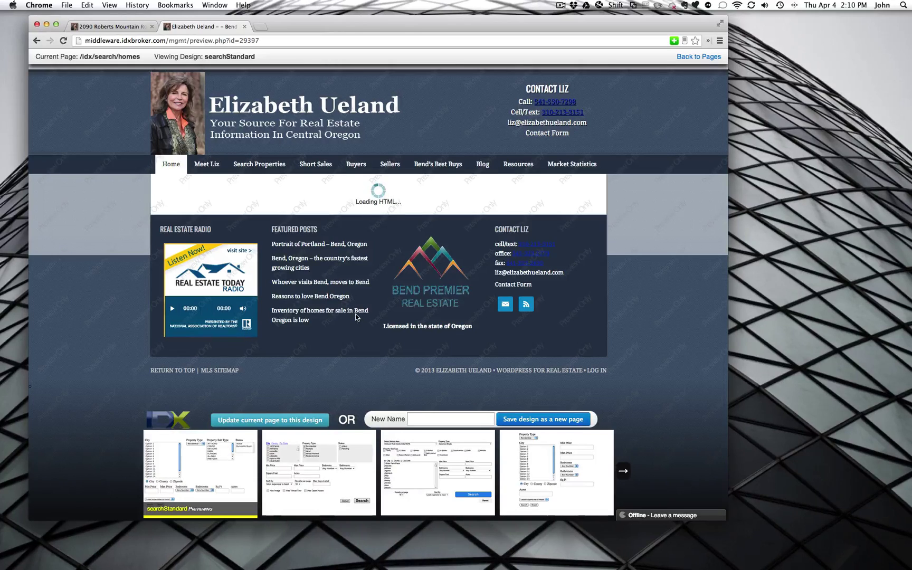
scroll(355, 322, down, 1)
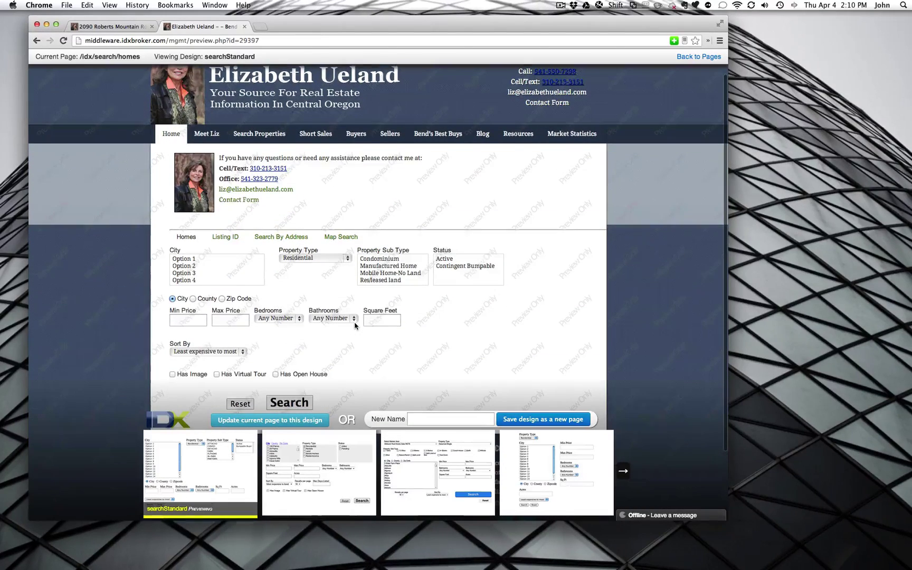
scroll(355, 324, down, 2)
scroll(354, 325, down, 1)
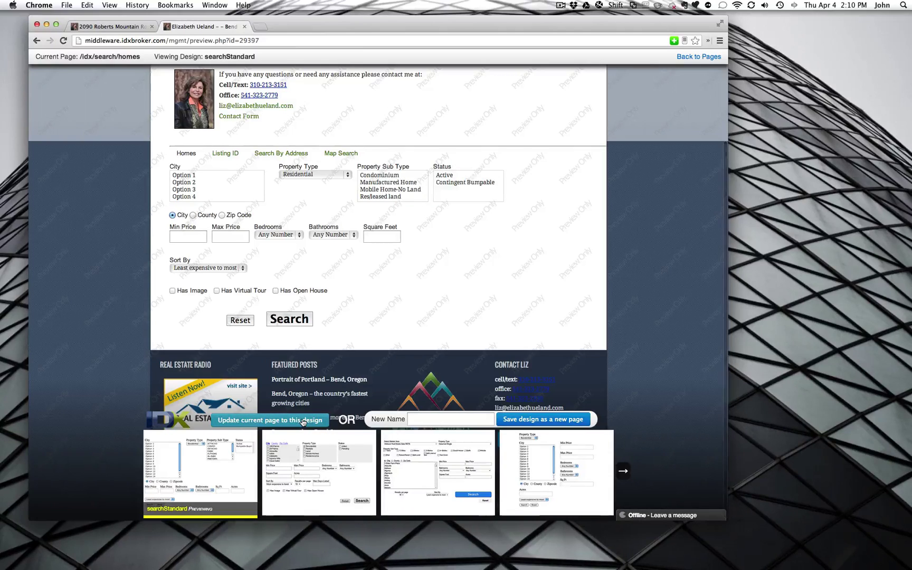
click(698, 56)
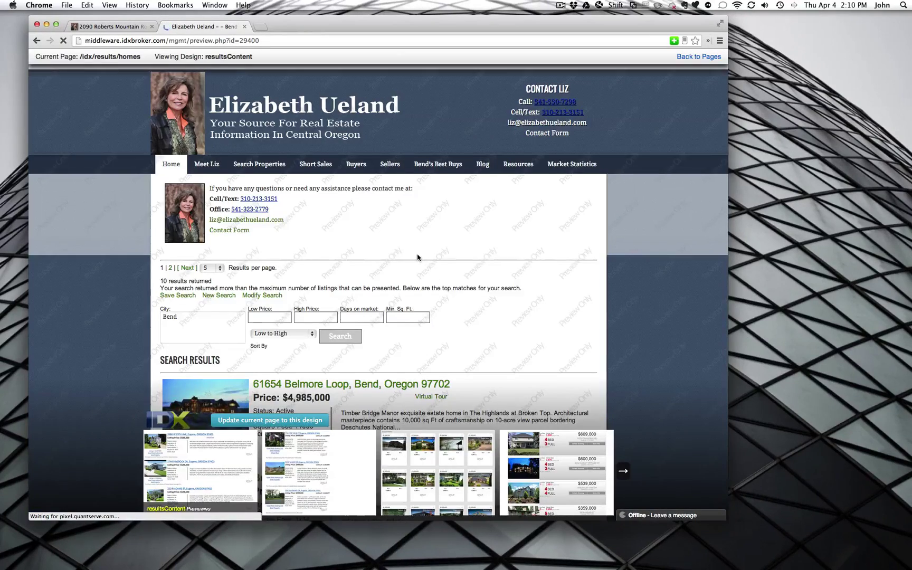
scroll(418, 257, down, 2)
scroll(418, 257, down, 1)
scroll(418, 258, down, 2)
scroll(417, 258, down, 1)
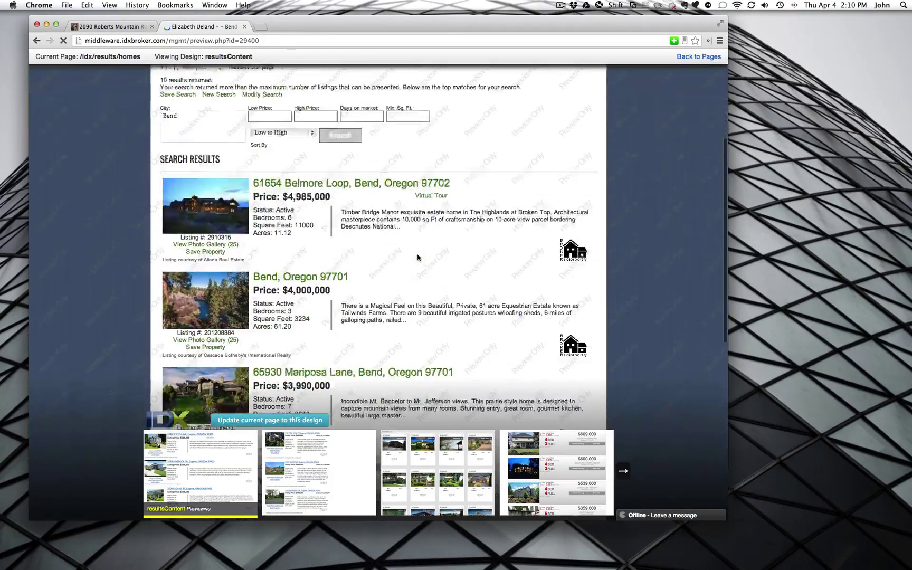
scroll(417, 257, down, 1)
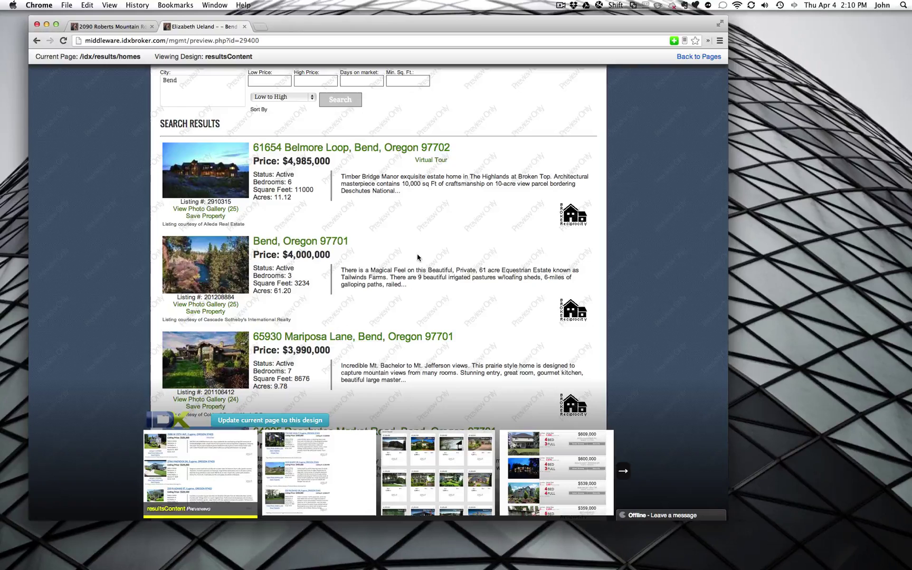
scroll(399, 250, down, 1)
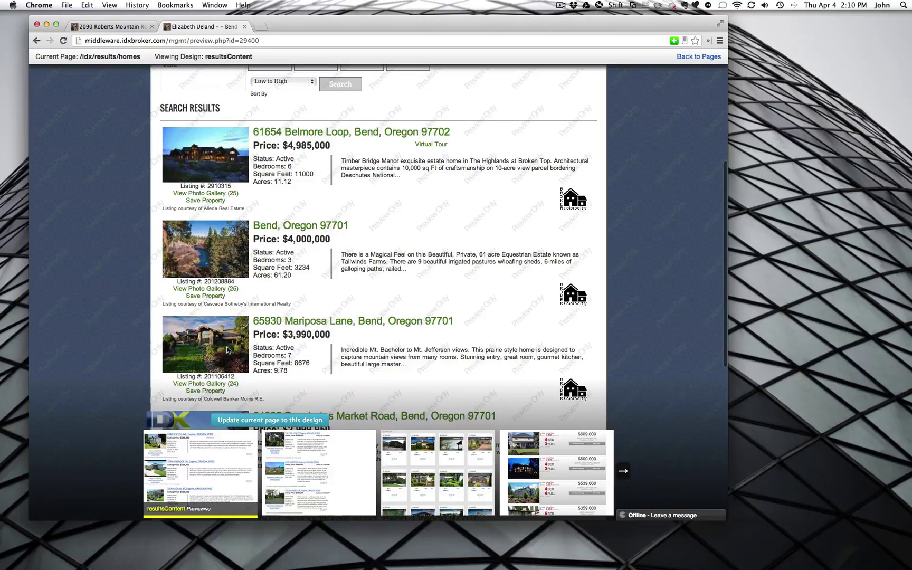
Step: Preview the homes results page in resultsNarrow, resultsPlatinumGrid and resultsSpread designs
click(292, 465)
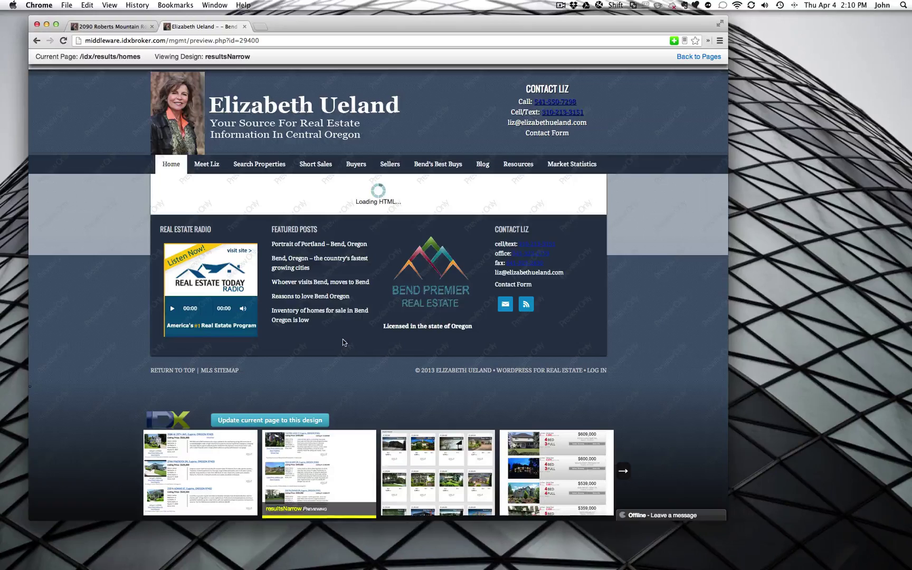
scroll(306, 285, down, 3)
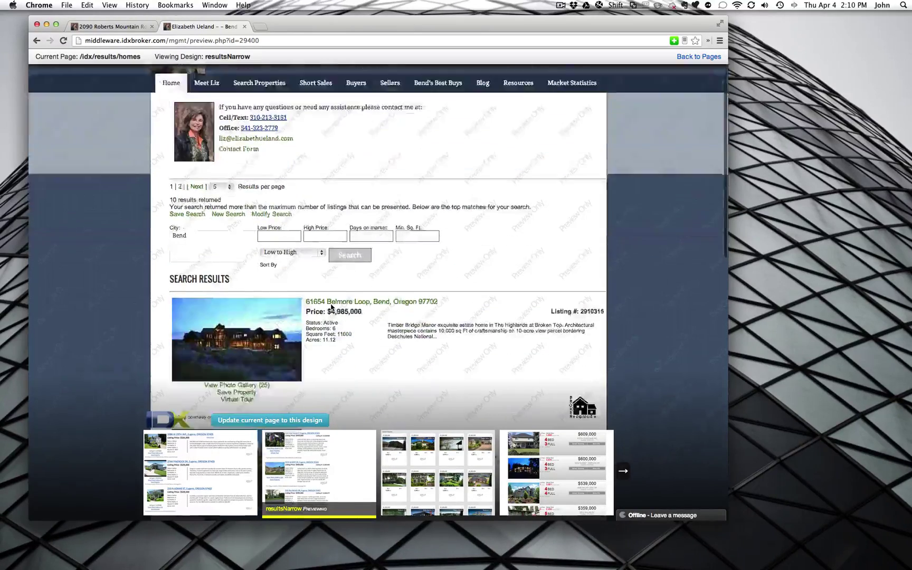
scroll(278, 257, down, 2)
scroll(264, 245, down, 1)
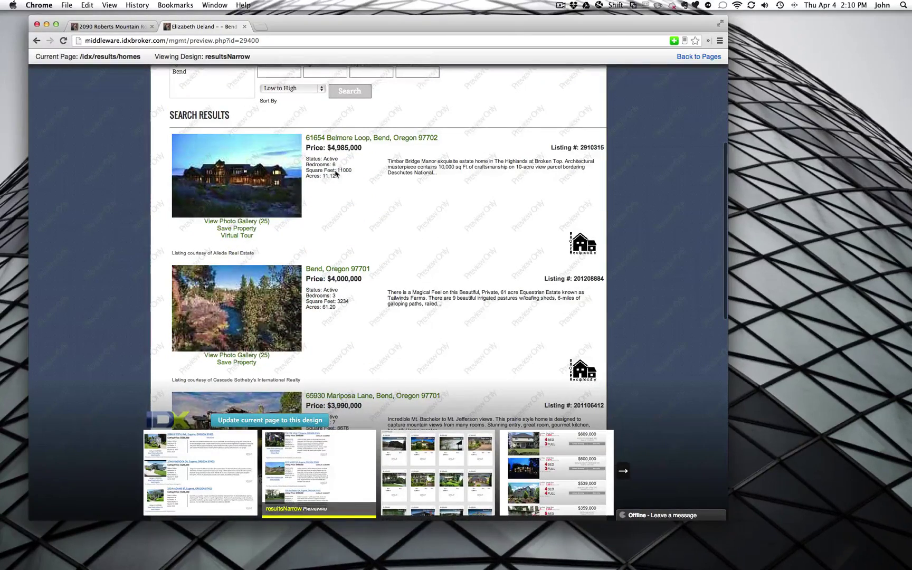
click(442, 465)
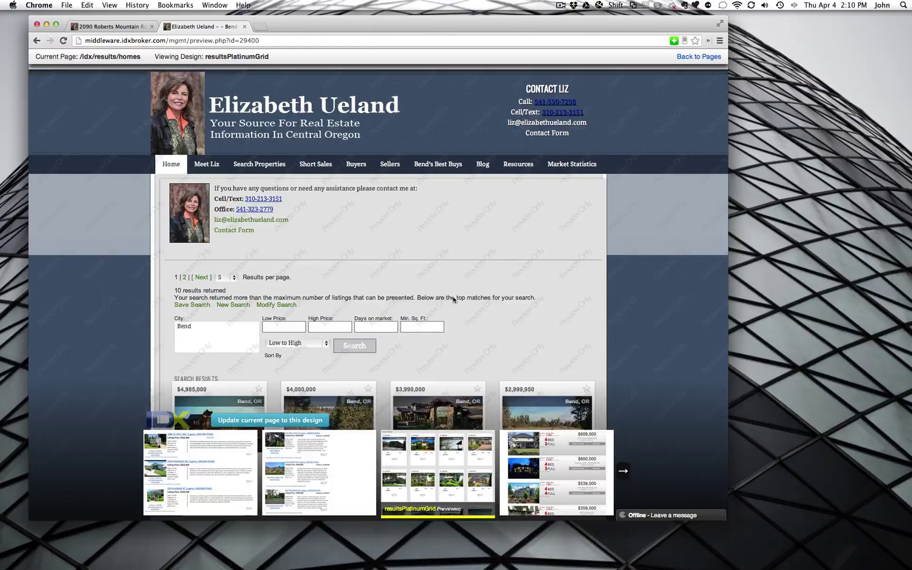
scroll(454, 300, down, 2)
scroll(445, 278, down, 3)
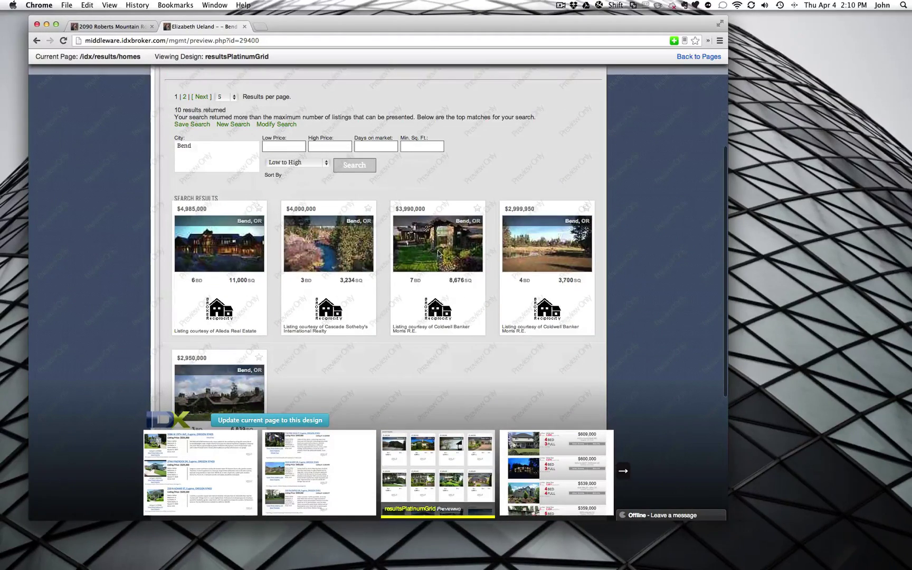
click(556, 461)
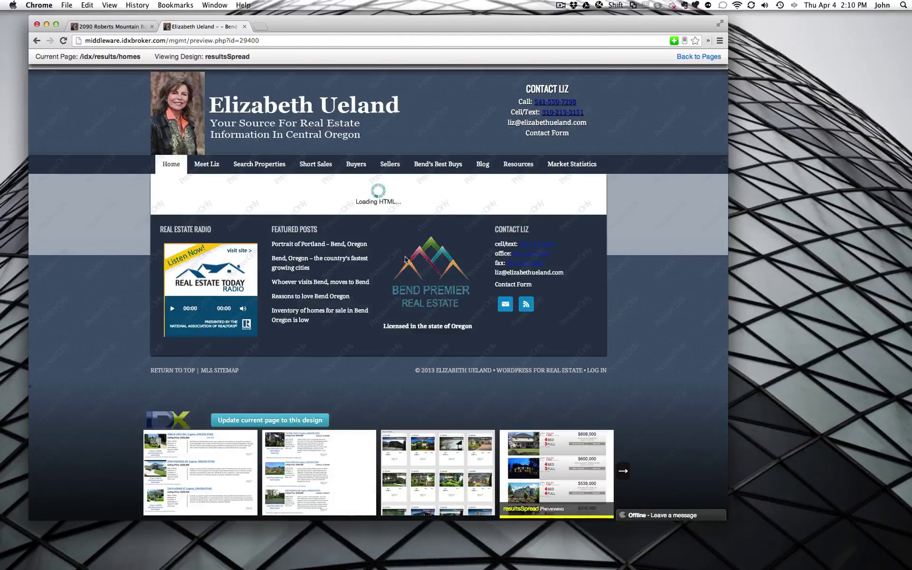
scroll(402, 258, down, 2)
scroll(402, 243, down, 1)
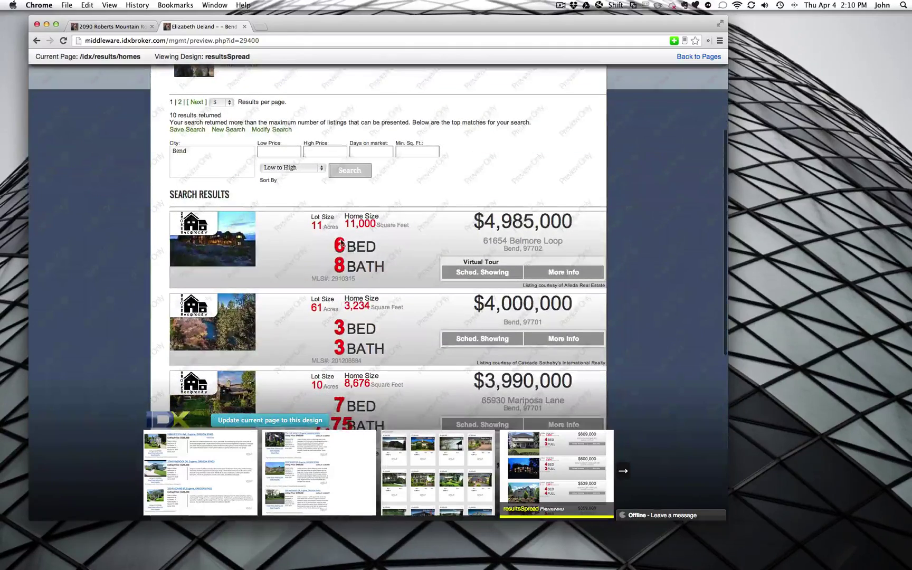
Step: Preview the results page in resultsContent, then return to the Pages list
click(623, 473)
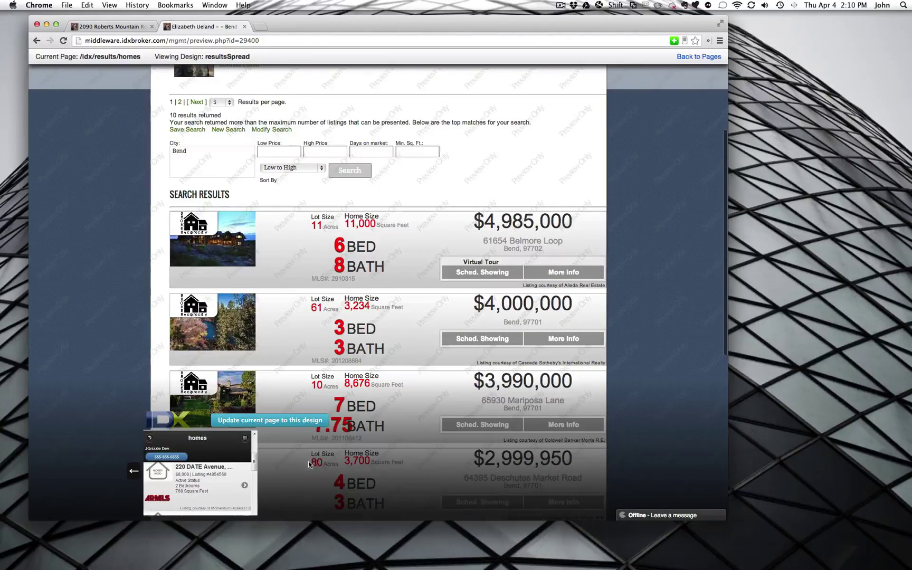
click(134, 474)
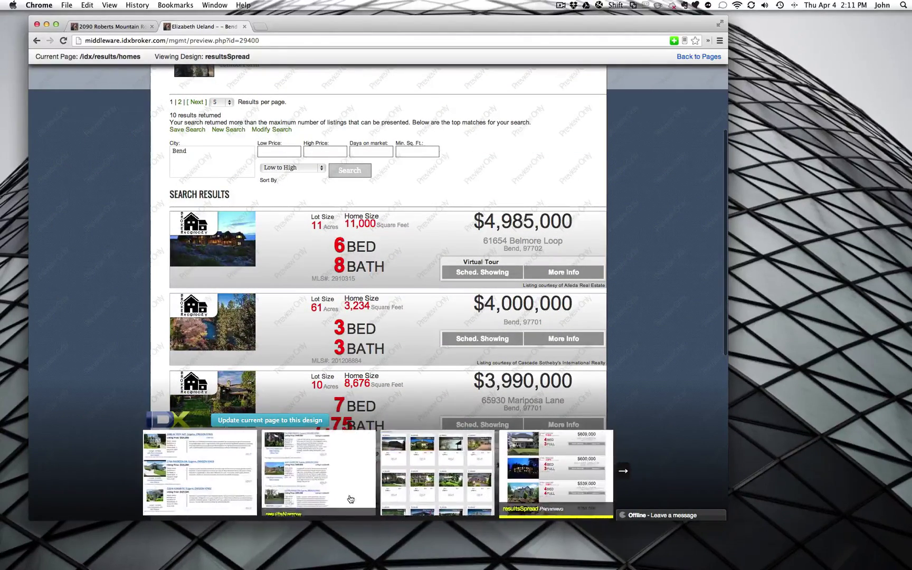
click(247, 451)
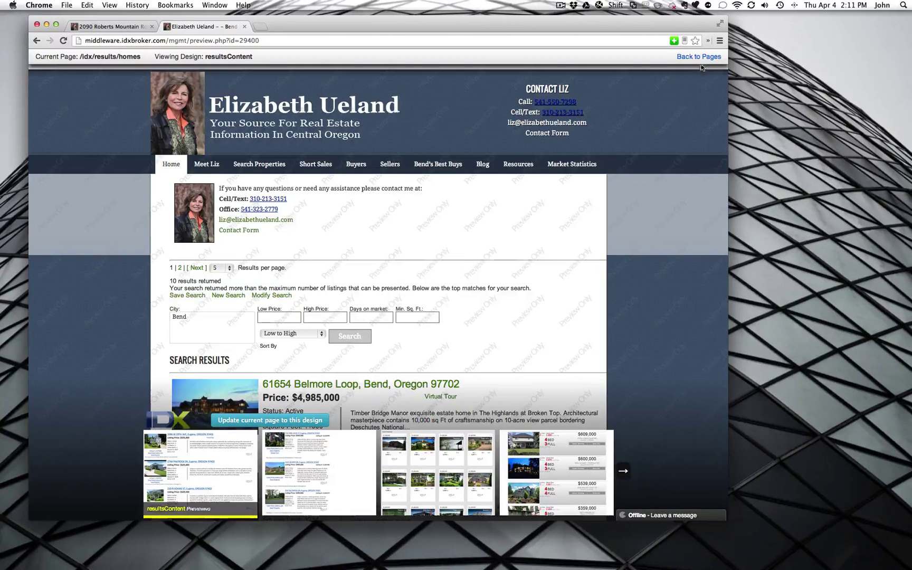
click(700, 56)
scroll(379, 237, down, 2)
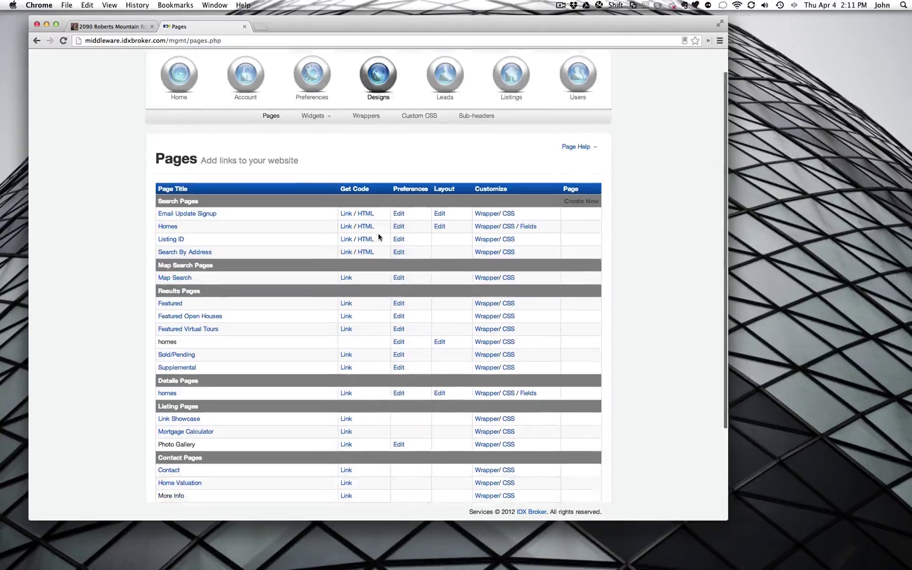
scroll(379, 237, down, 2)
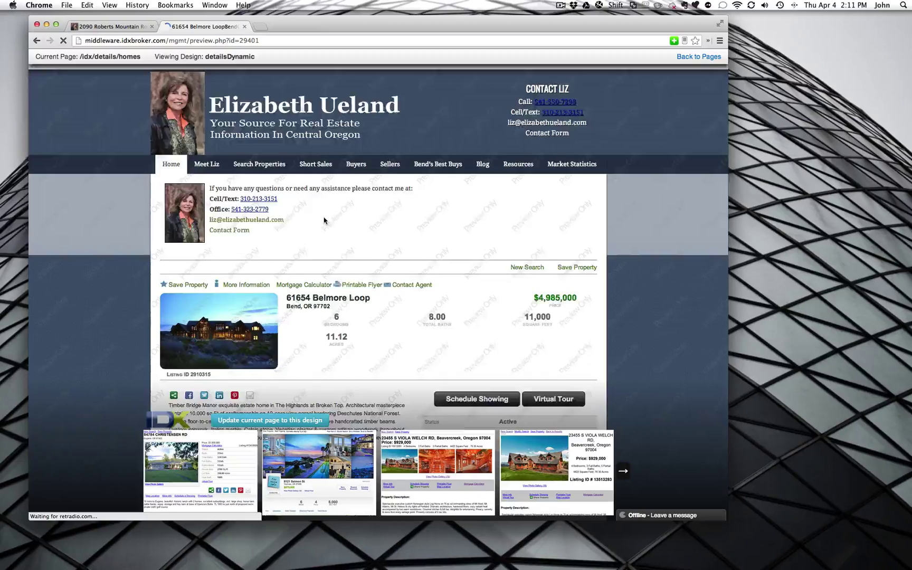
scroll(324, 221, down, 2)
scroll(325, 221, down, 2)
scroll(324, 221, up, 1)
scroll(325, 221, up, 1)
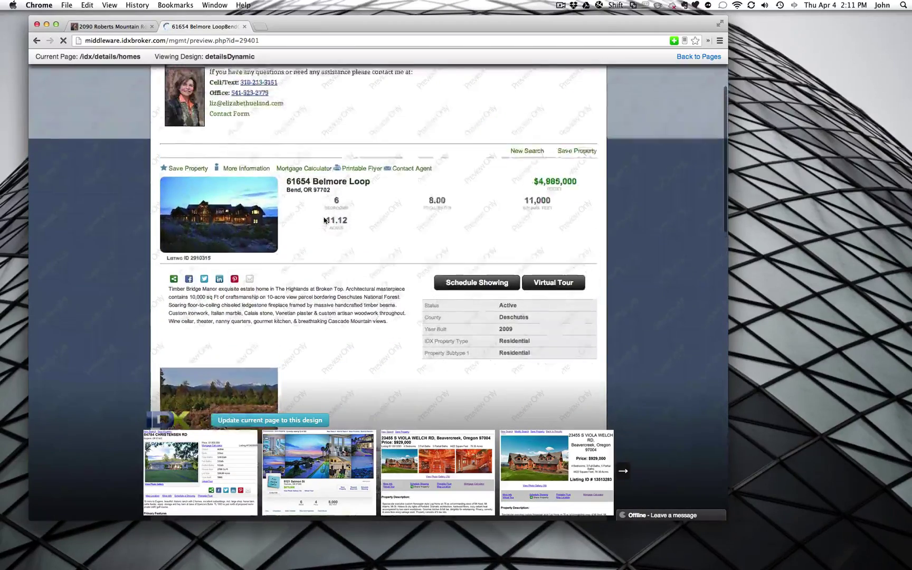
scroll(324, 222, down, 2)
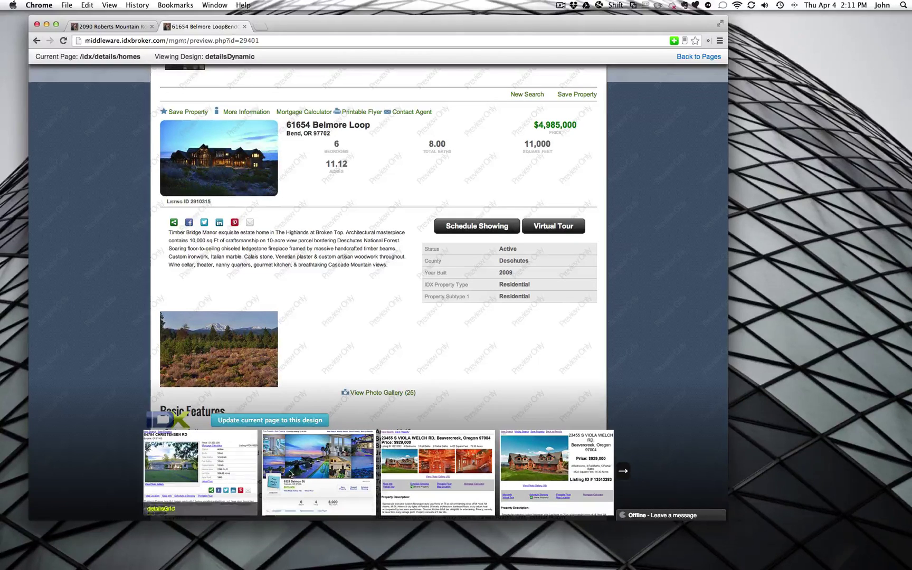
click(315, 472)
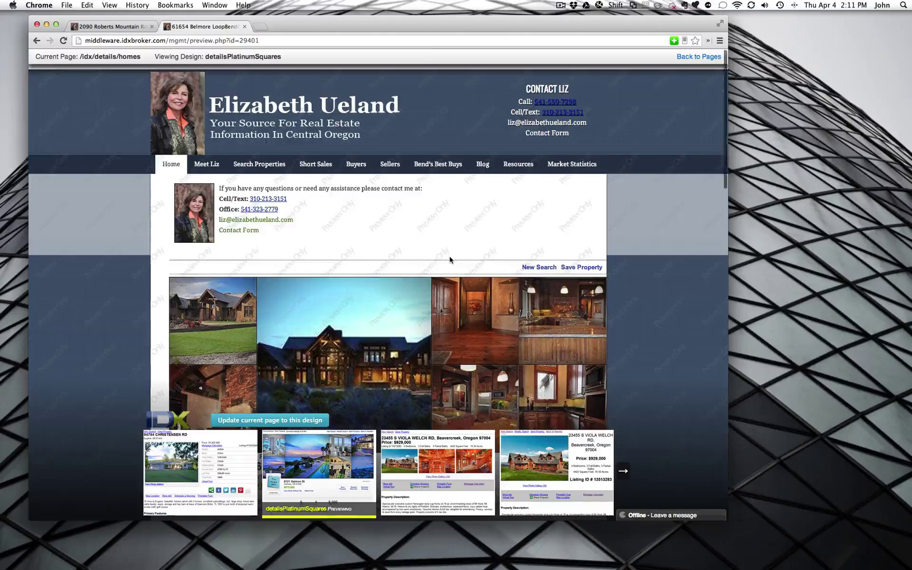
scroll(450, 259, down, 3)
scroll(450, 260, down, 3)
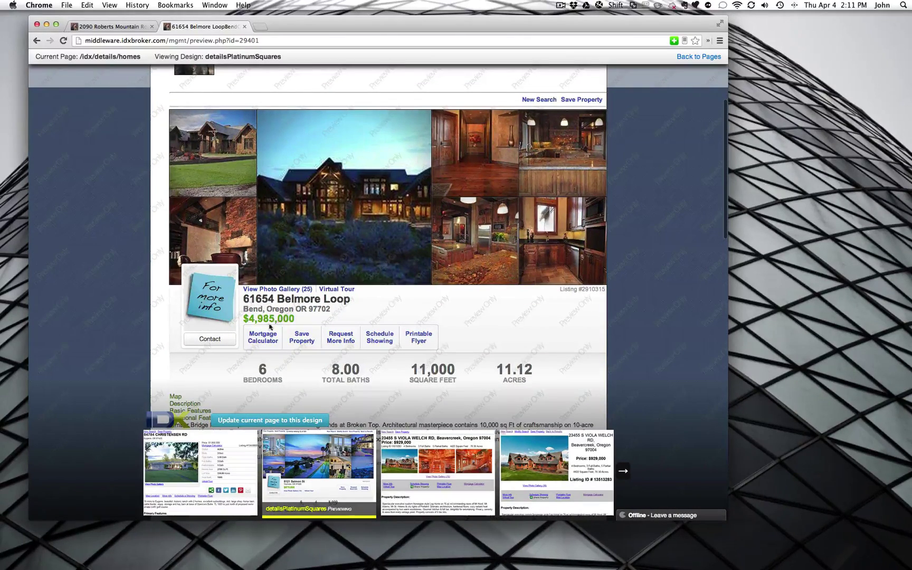
click(480, 475)
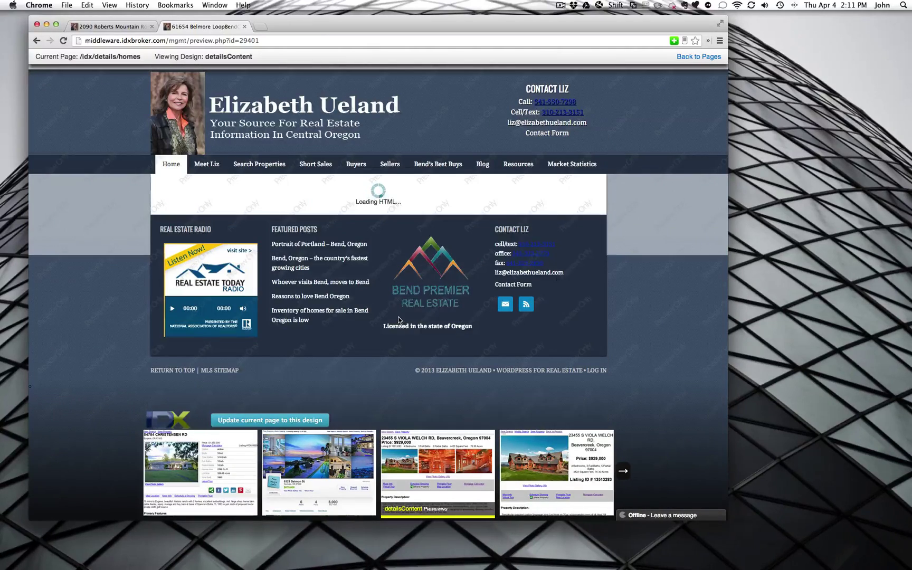
scroll(401, 313, down, 3)
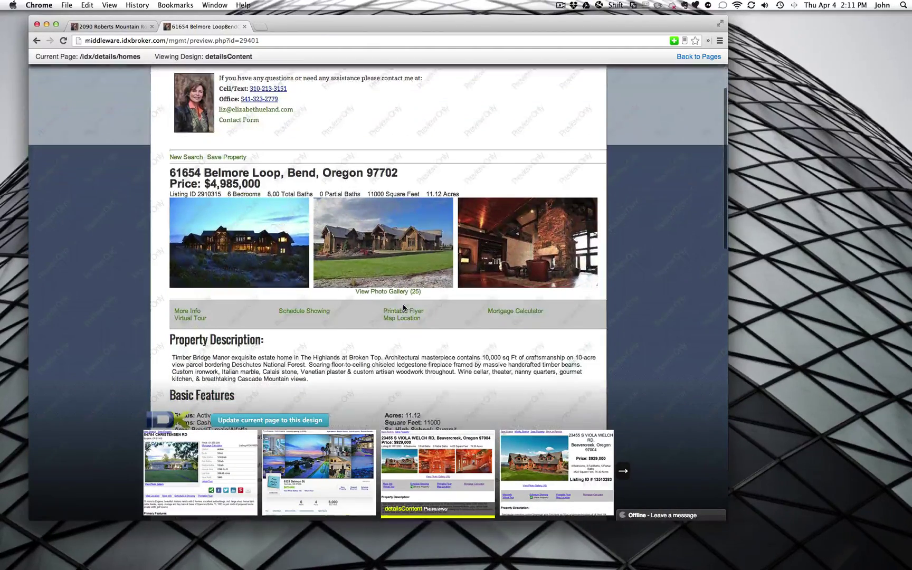
click(623, 471)
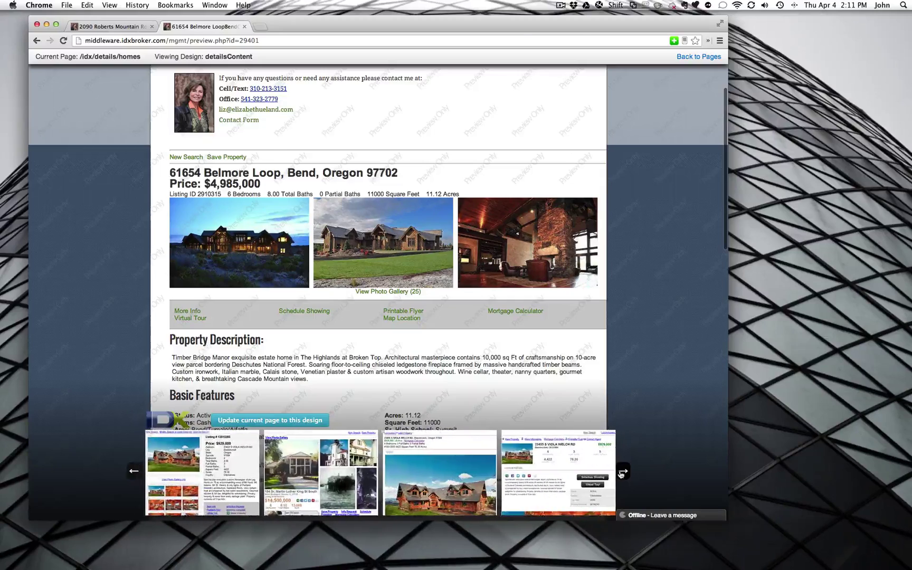
click(299, 479)
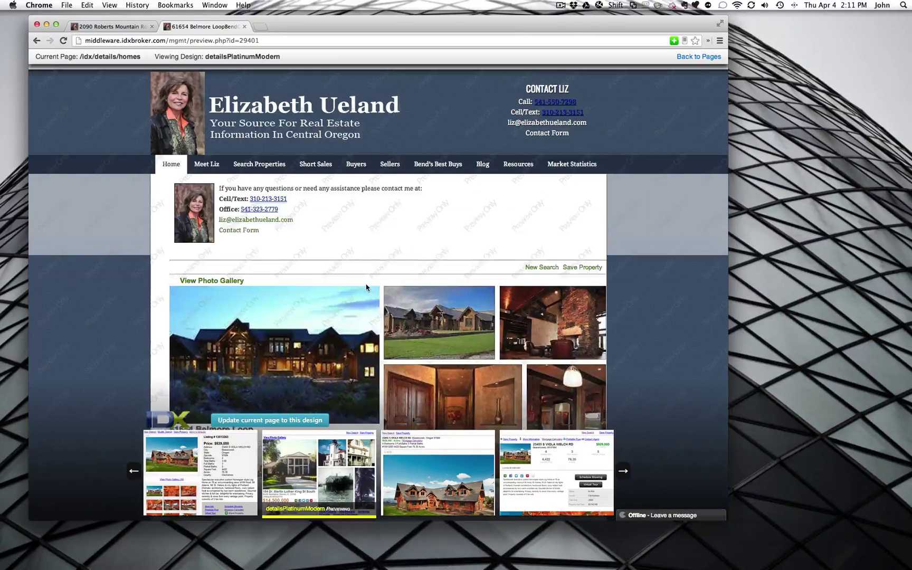
scroll(436, 285, down, 5)
scroll(385, 243, down, 3)
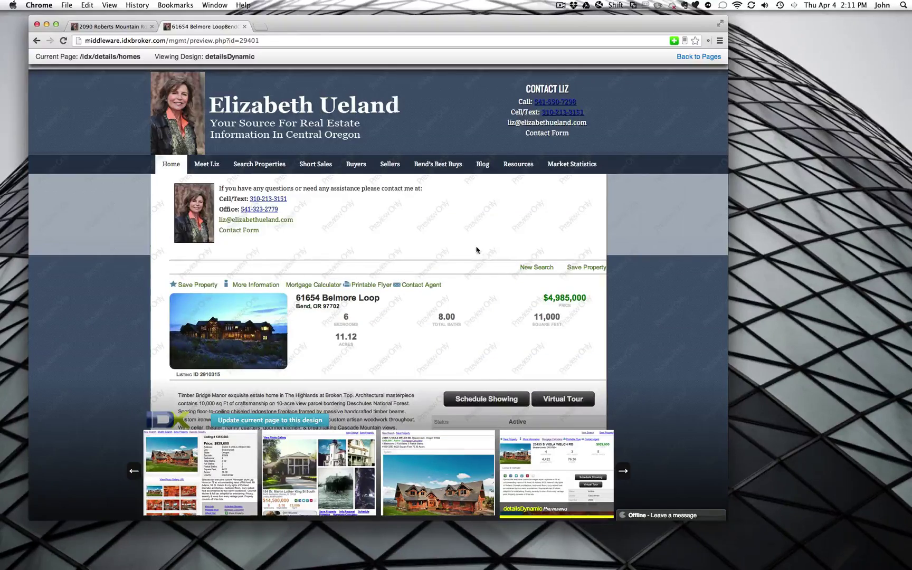
scroll(466, 239, down, 3)
scroll(370, 236, down, 5)
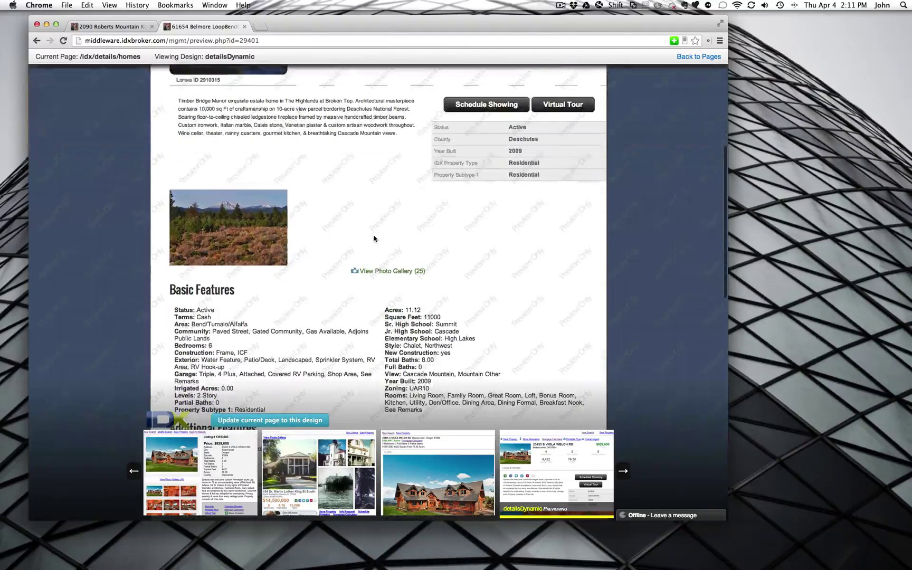
Step: Preview the 61654 Belmore Loop details page in the last design, detailsPlatinumSqDetailsTab
click(624, 472)
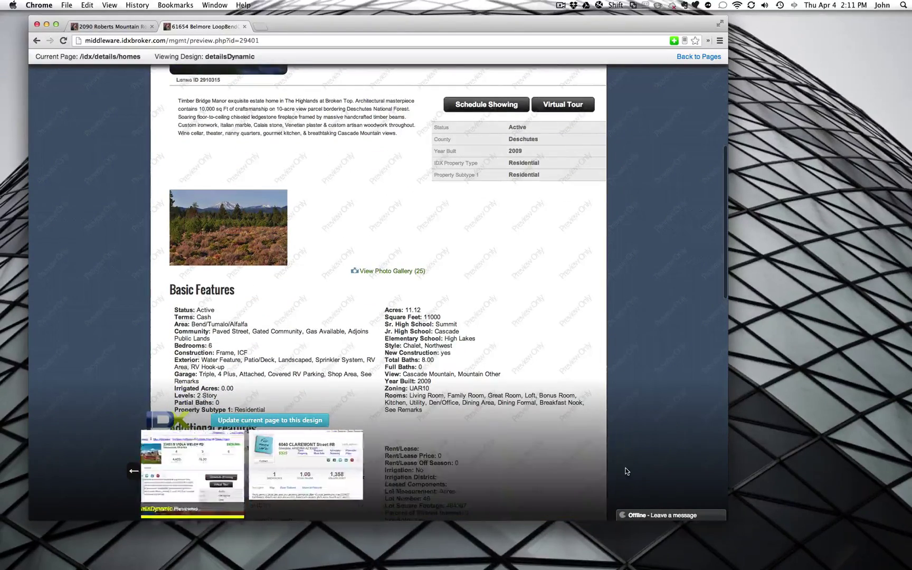
click(251, 468)
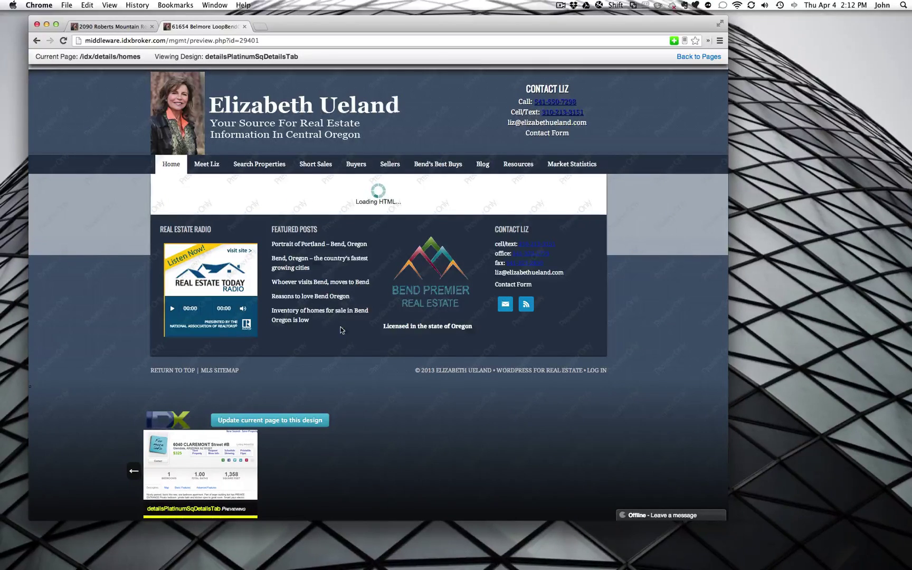
scroll(364, 294, down, 4)
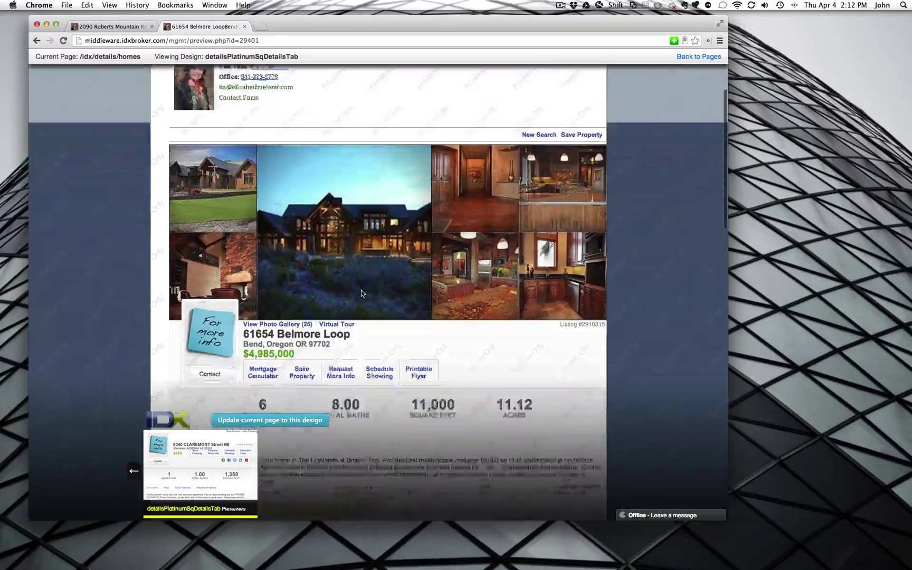
scroll(362, 290, down, 1)
scroll(380, 226, down, 2)
scroll(359, 224, down, 2)
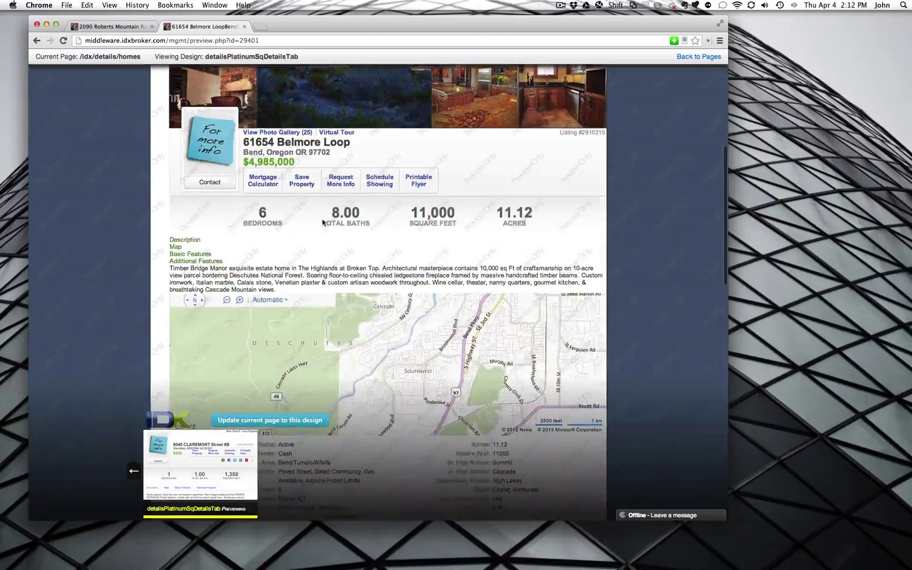
scroll(325, 224, down, 5)
scroll(359, 232, up, 2)
scroll(359, 233, down, 5)
scroll(360, 232, down, 6)
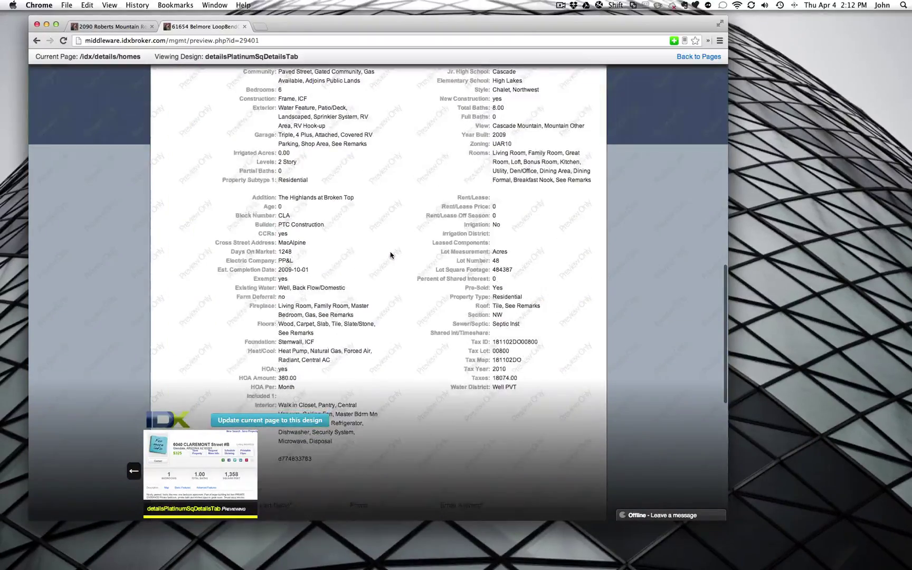
scroll(392, 255, down, 8)
scroll(350, 251, down, 1)
scroll(235, 197, up, 1)
scroll(320, 242, up, 8)
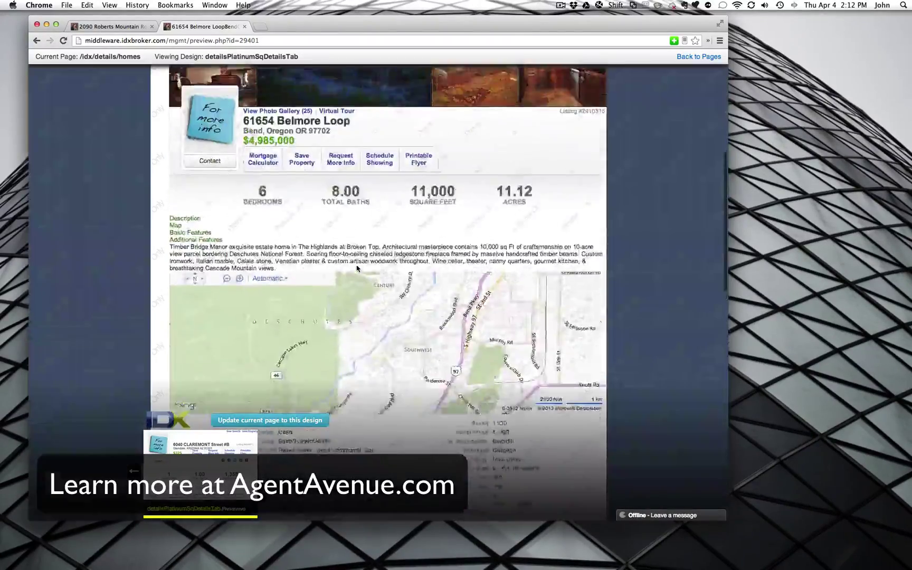
scroll(356, 264, up, 8)
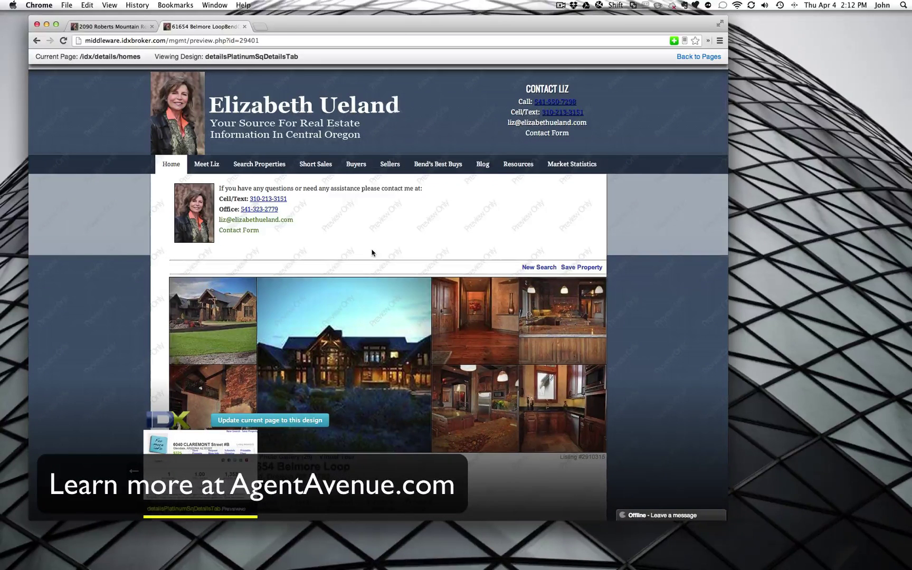